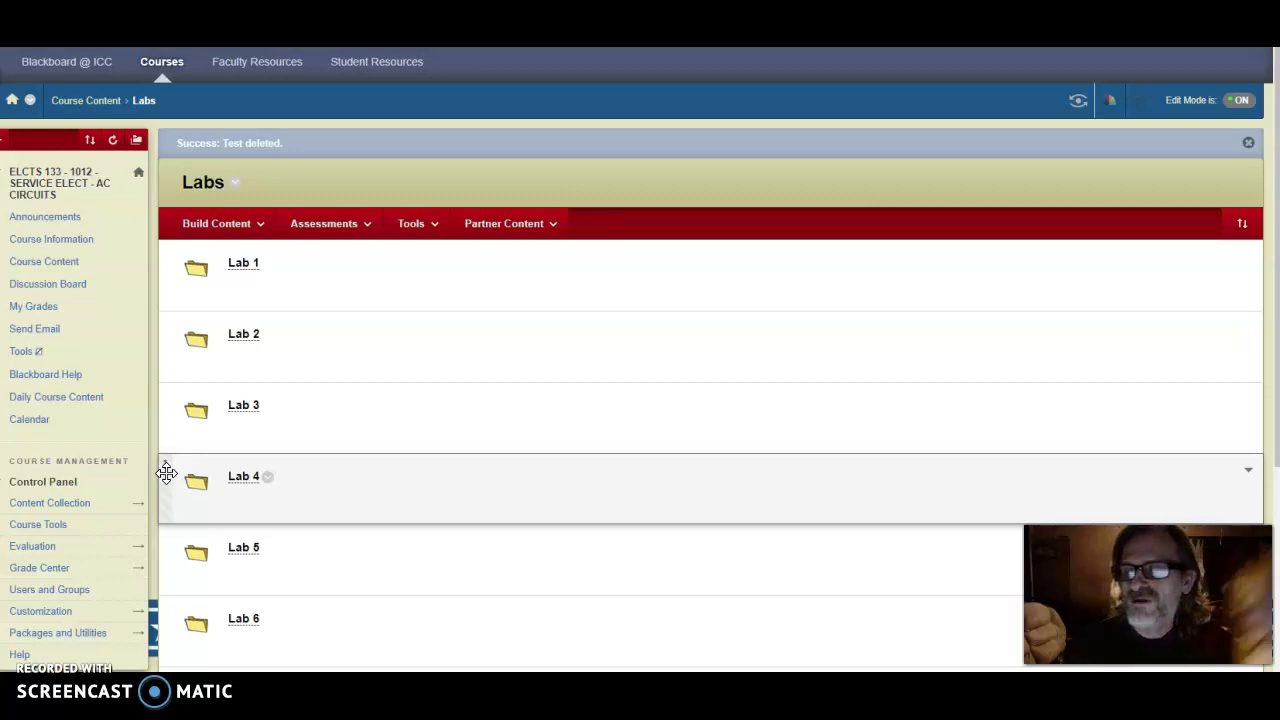
- Choose Assignment from the Labs page's Assessments menu to open a blank Create Assignment form
{"action": "left_click_drag", "start_coordinate": [166, 473], "coordinate": [426, 480]}
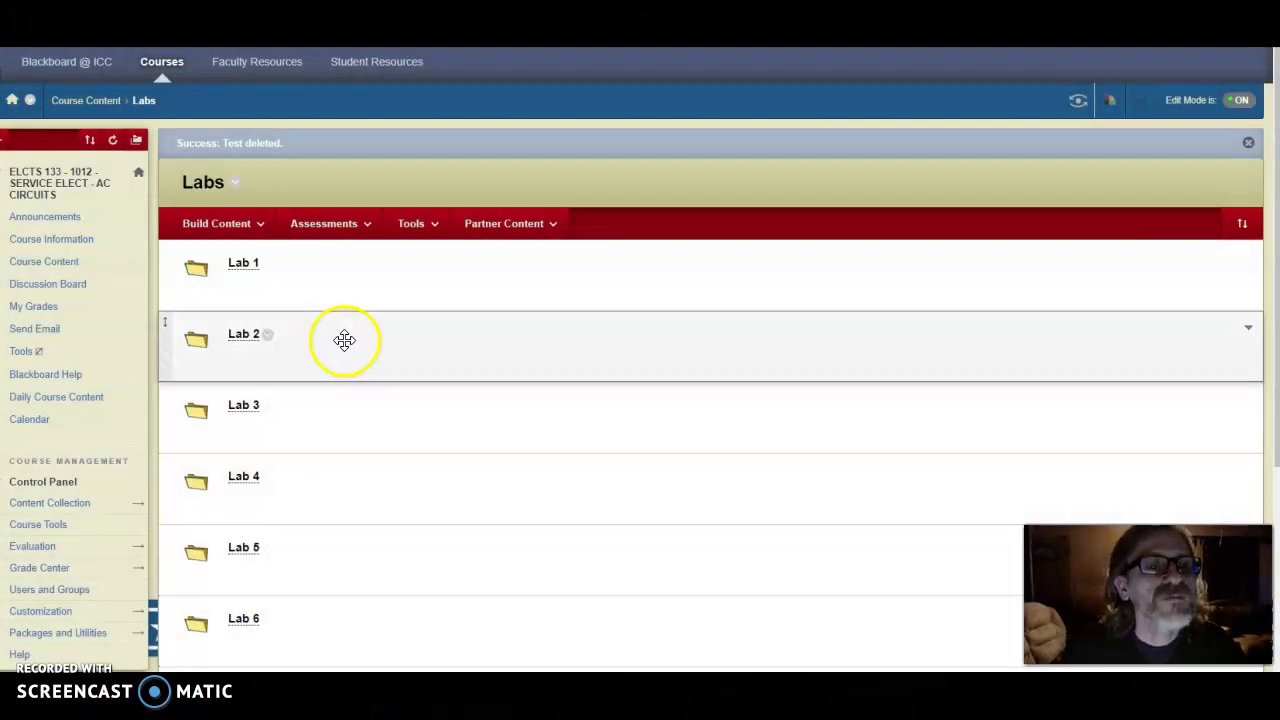
{"action": "left_click", "coordinate": [345, 223]}
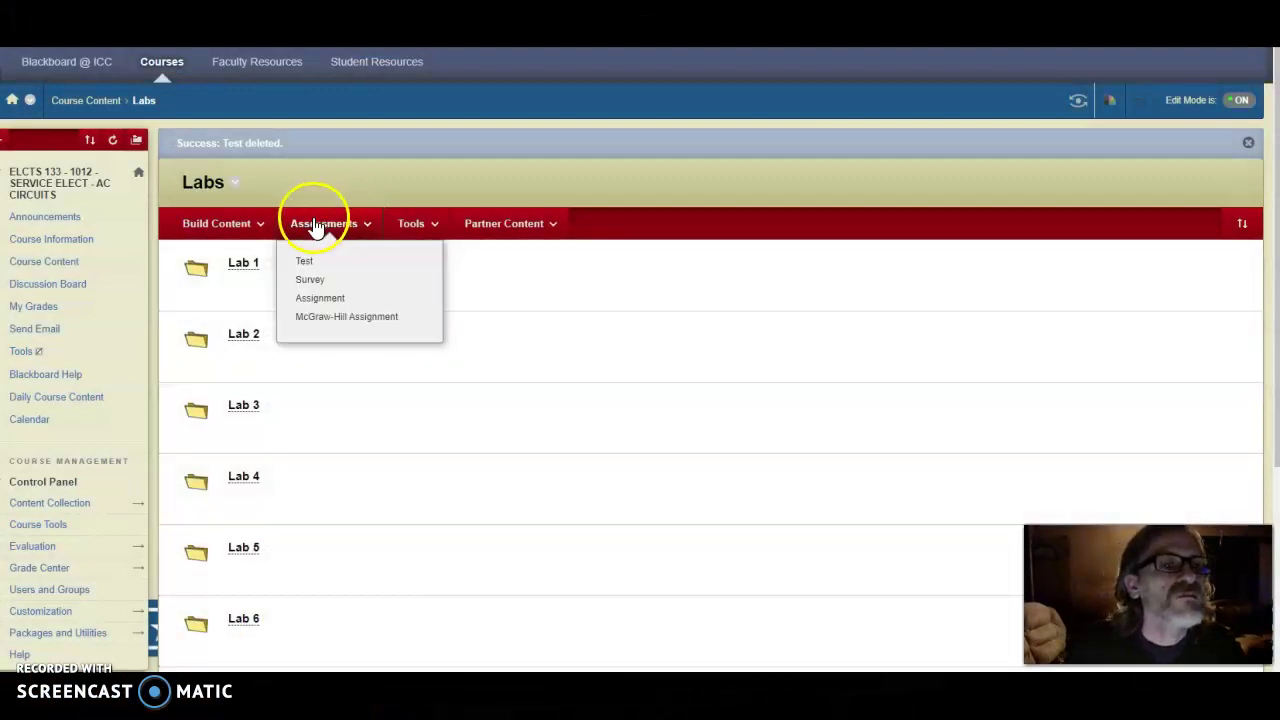
{"action": "left_click", "coordinate": [320, 224]}
{"action": "left_click", "coordinate": [215, 223]}
{"action": "left_click", "coordinate": [335, 223]}
{"action": "left_click", "coordinate": [258, 226]}
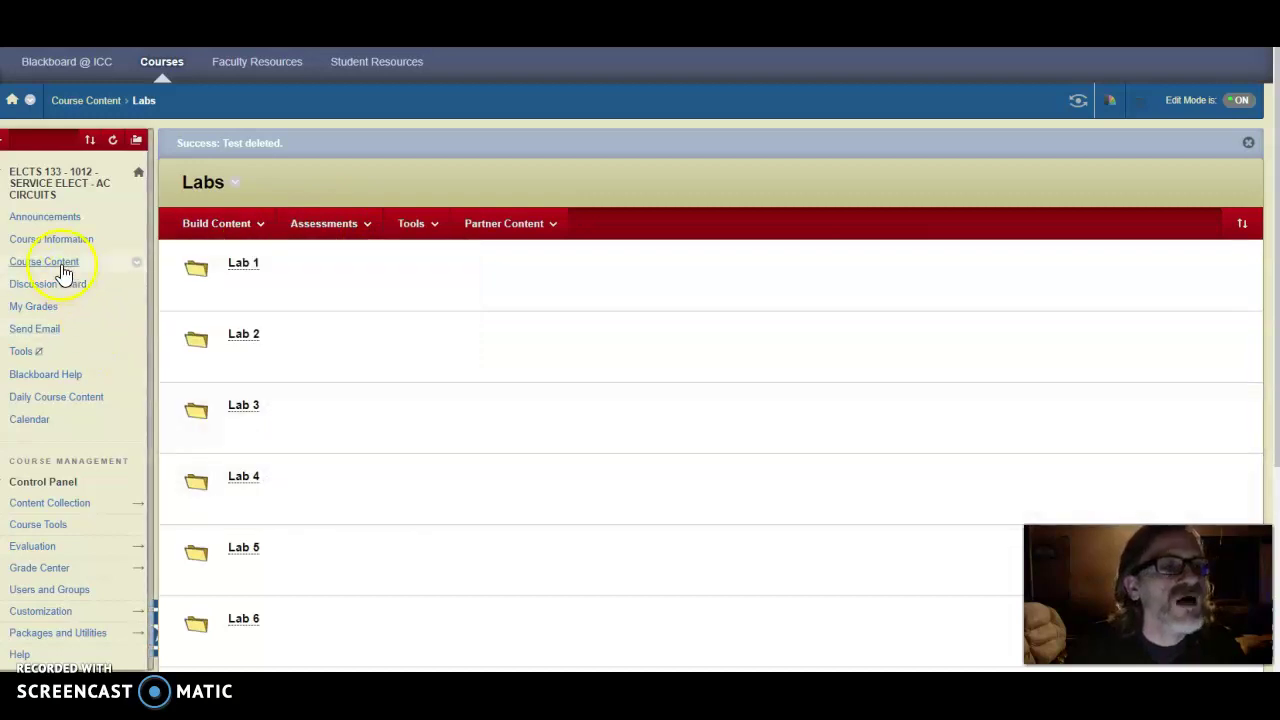
{"action": "left_click", "coordinate": [323, 225]}
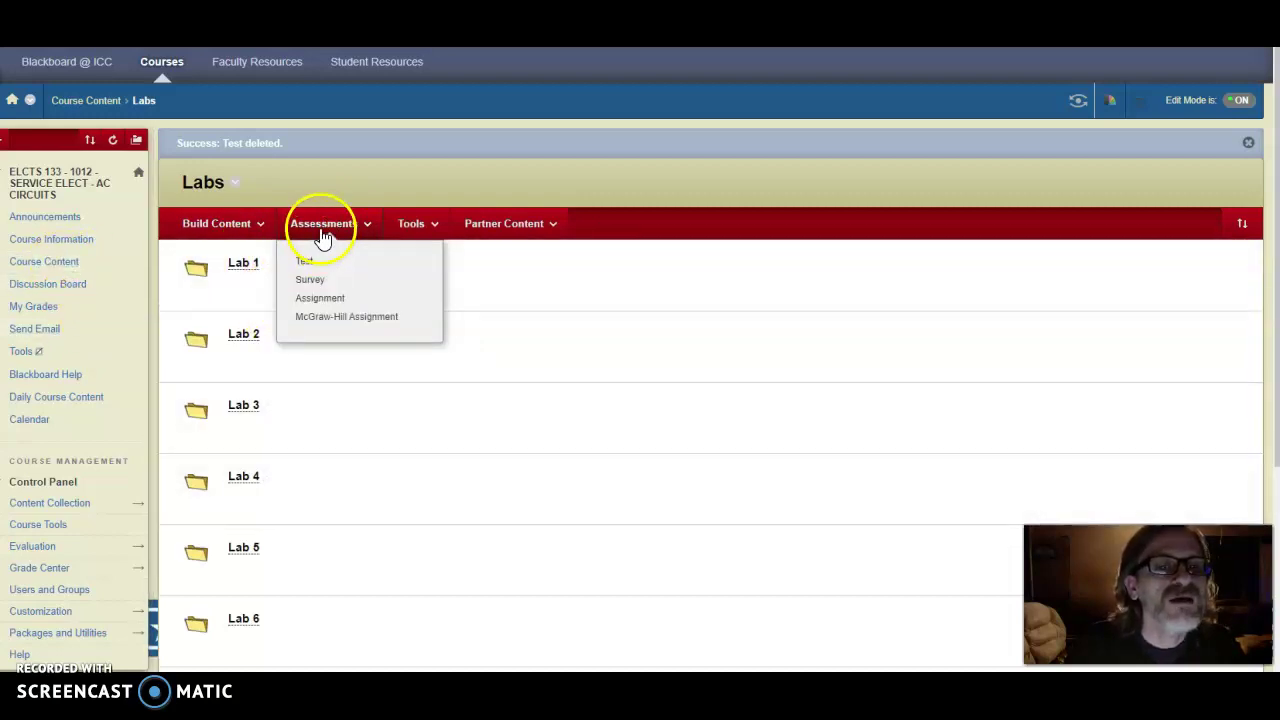
{"action": "left_click", "coordinate": [262, 224]}
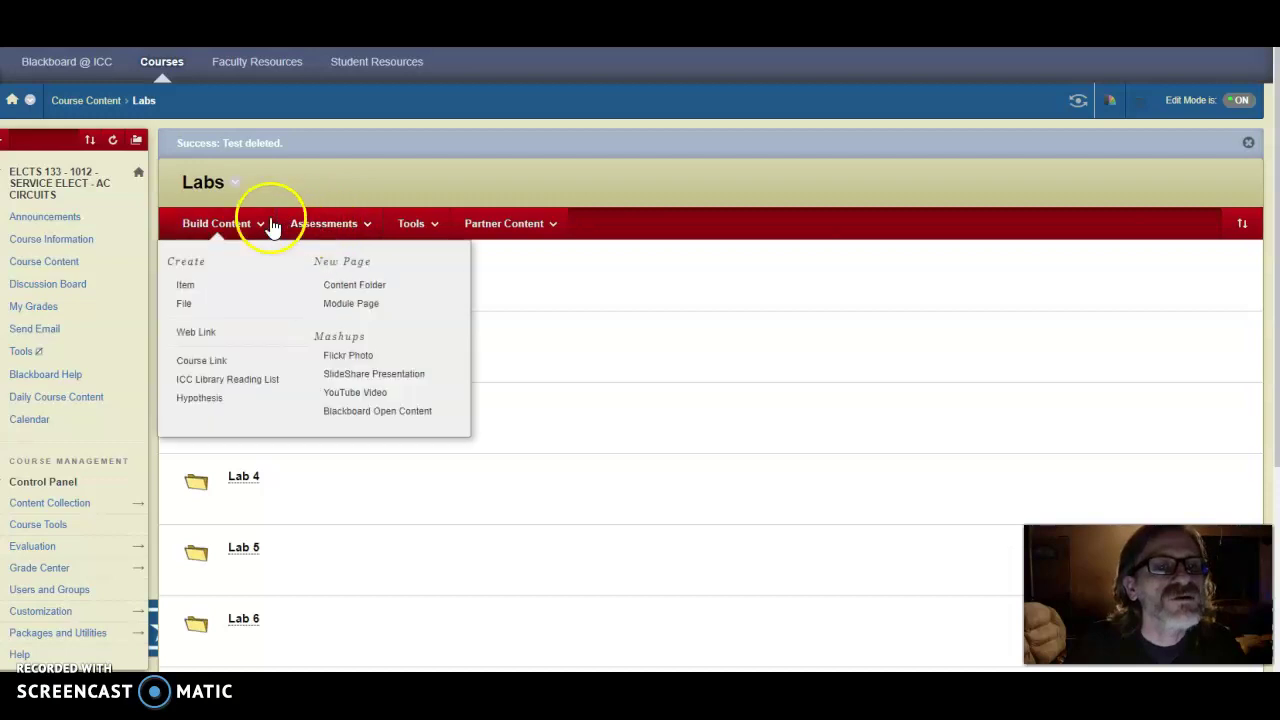
{"action": "left_click", "coordinate": [340, 225]}
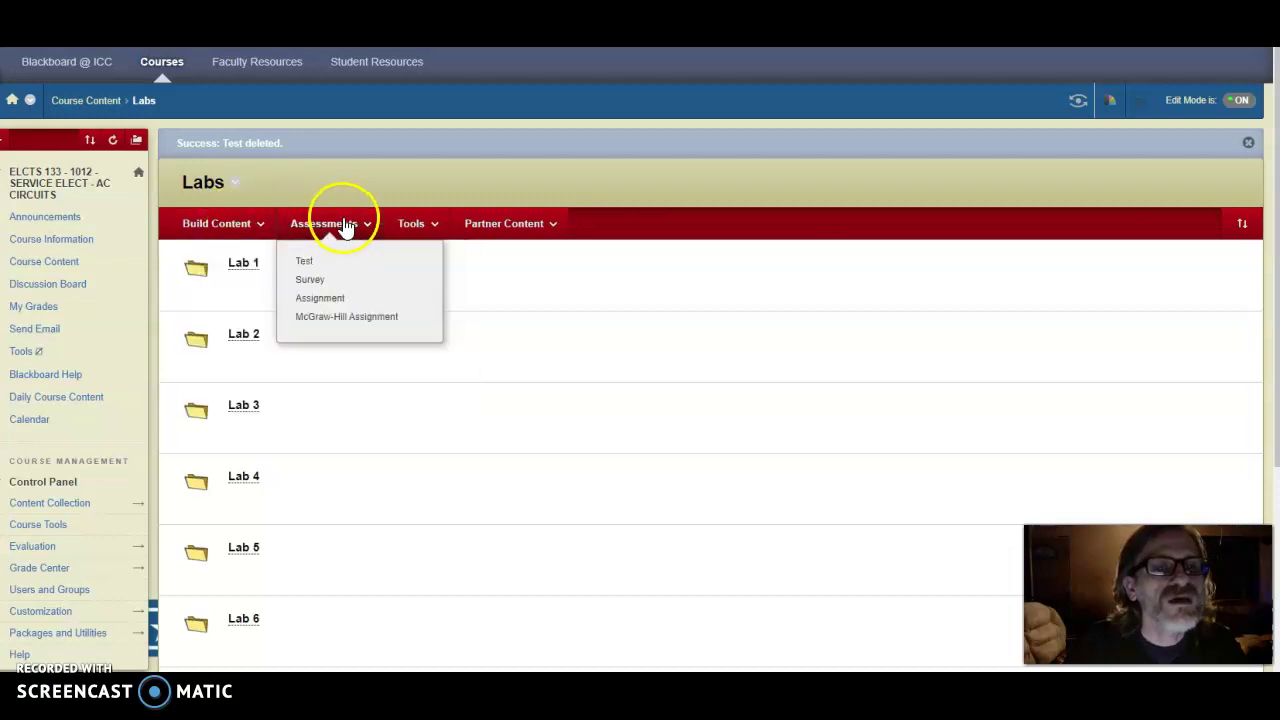
{"action": "left_click", "coordinate": [335, 300]}
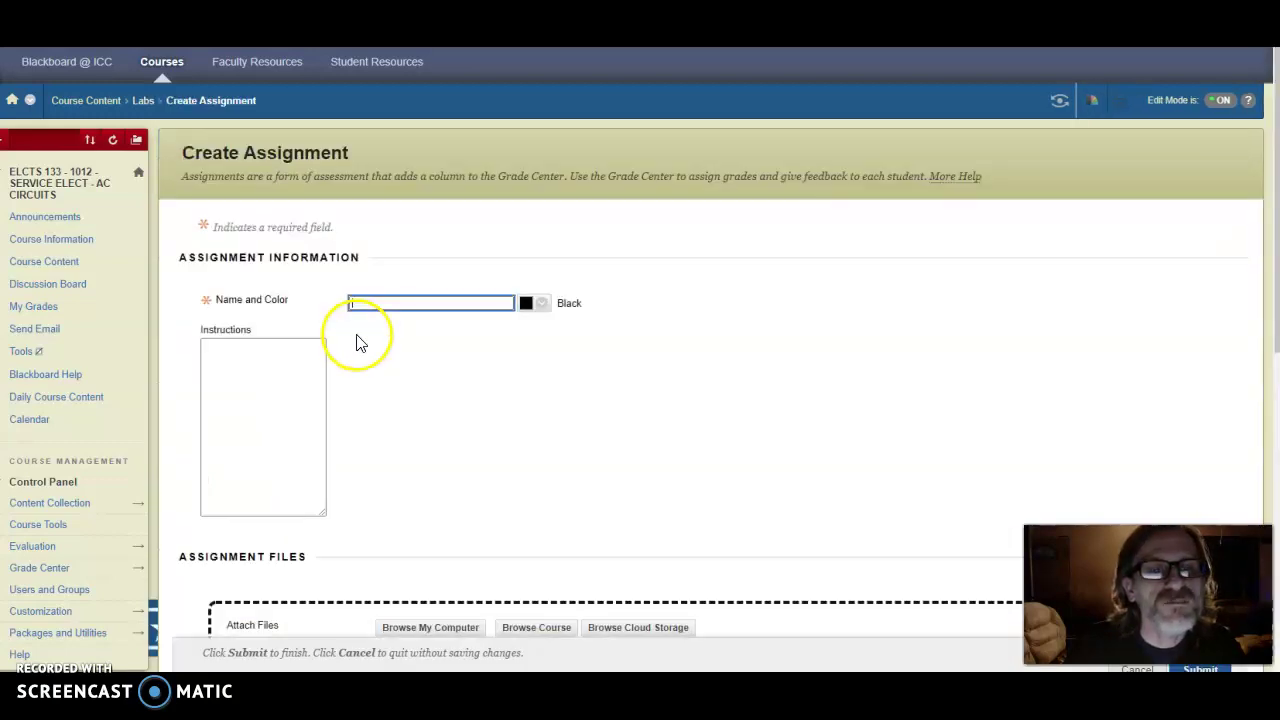
- Name the assignment 'Test' and enter the instructions 'This is a test.'
{"action": "left_click", "coordinate": [396, 302]}
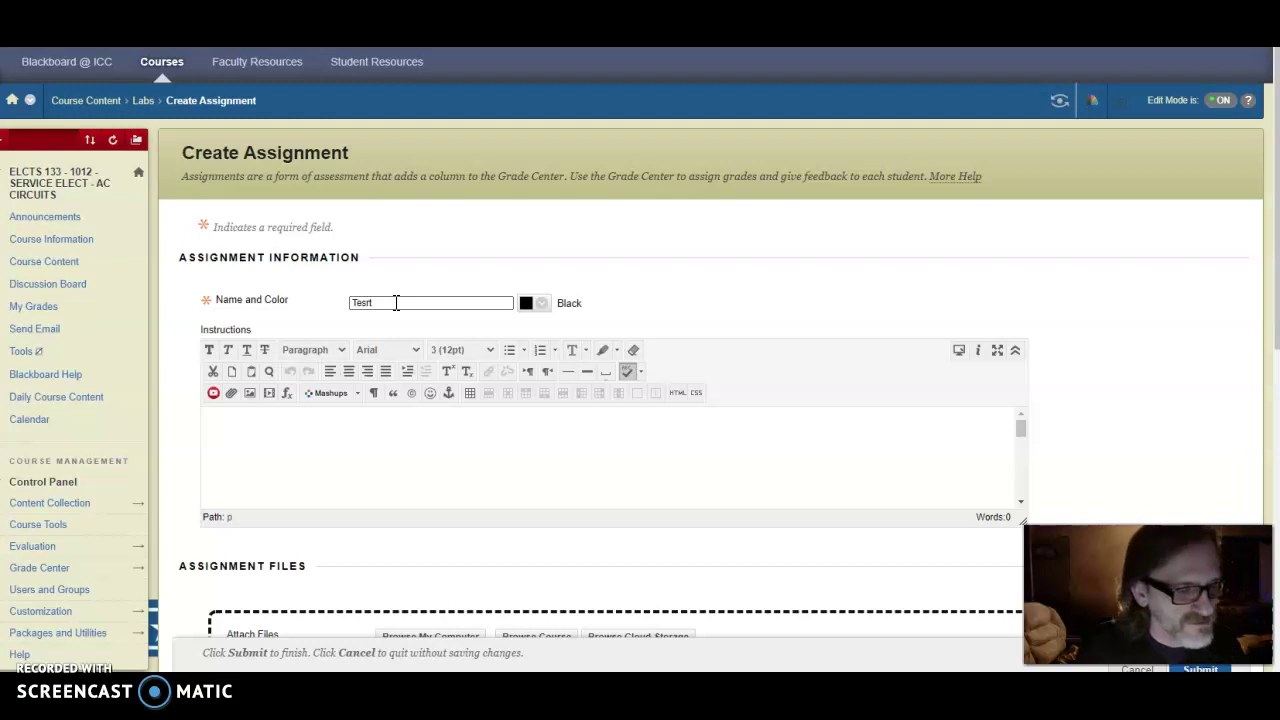
{"action": "left_click", "coordinate": [371, 423]}
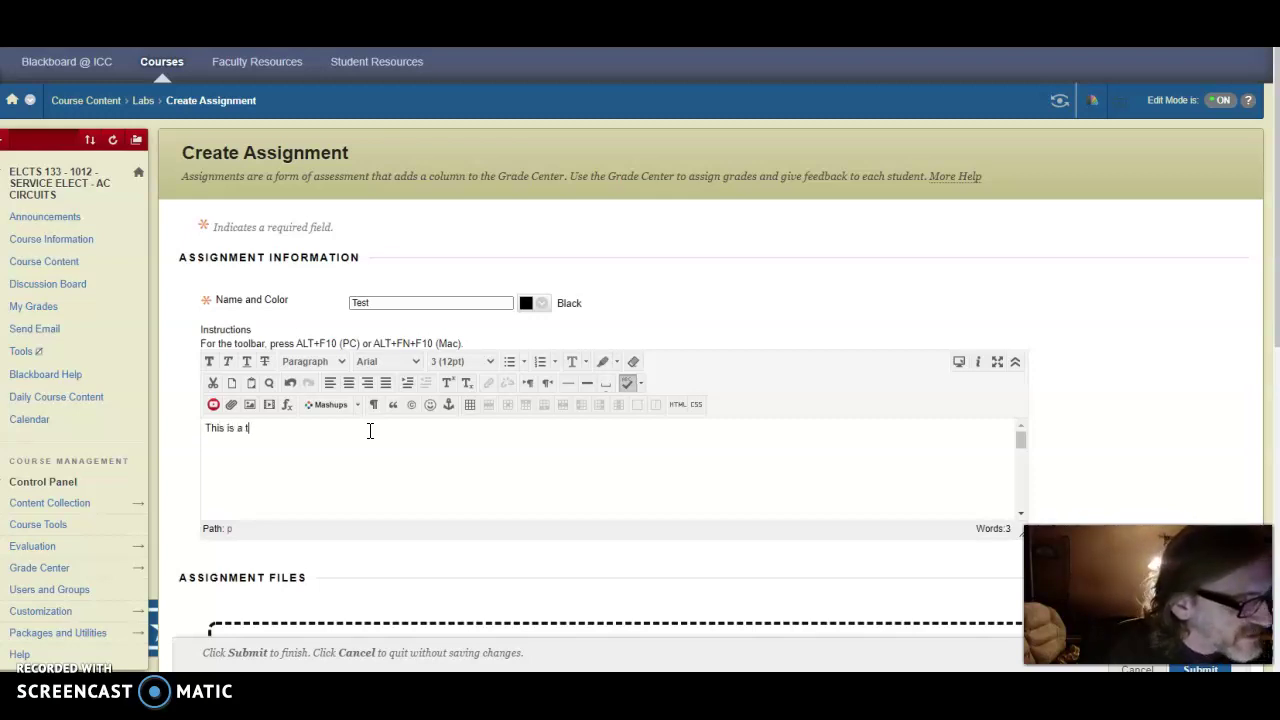
{"action": "left_click", "coordinate": [369, 440]}
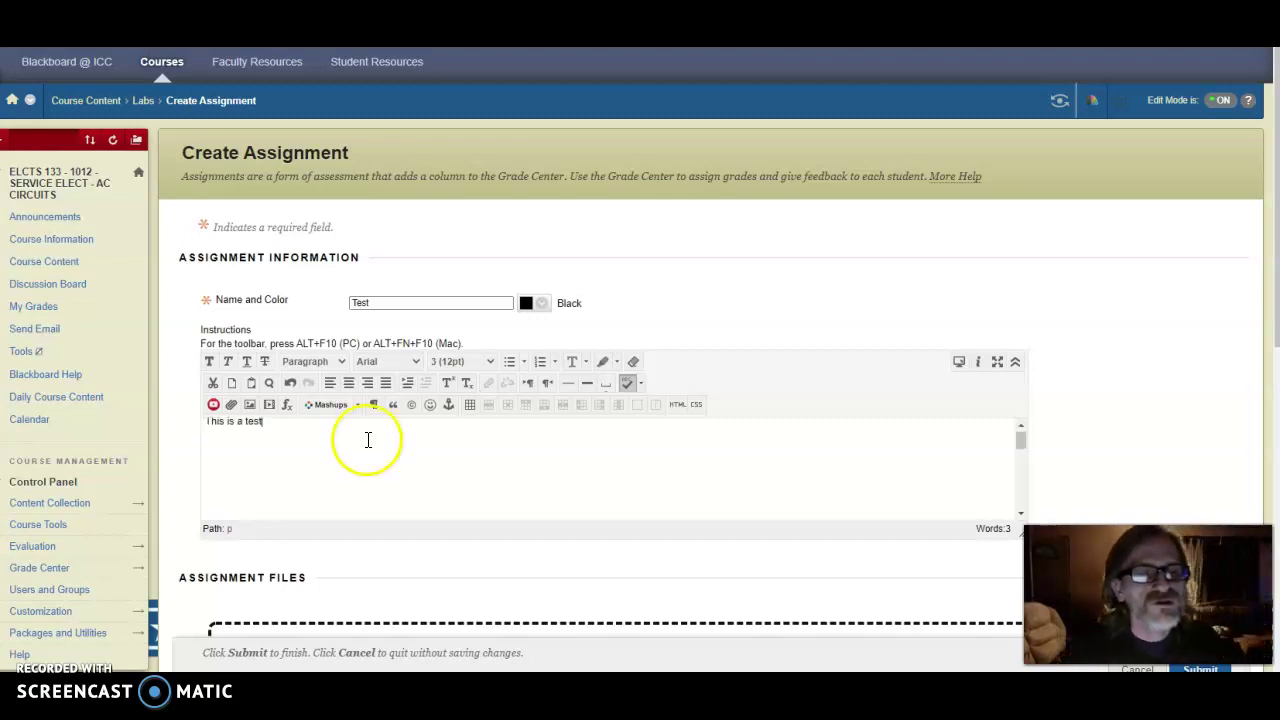
{"action": "scroll", "coordinate": [369, 440], "scroll_direction": "down", "scroll_amount": 3}
{"action": "left_click", "coordinate": [677, 463]}
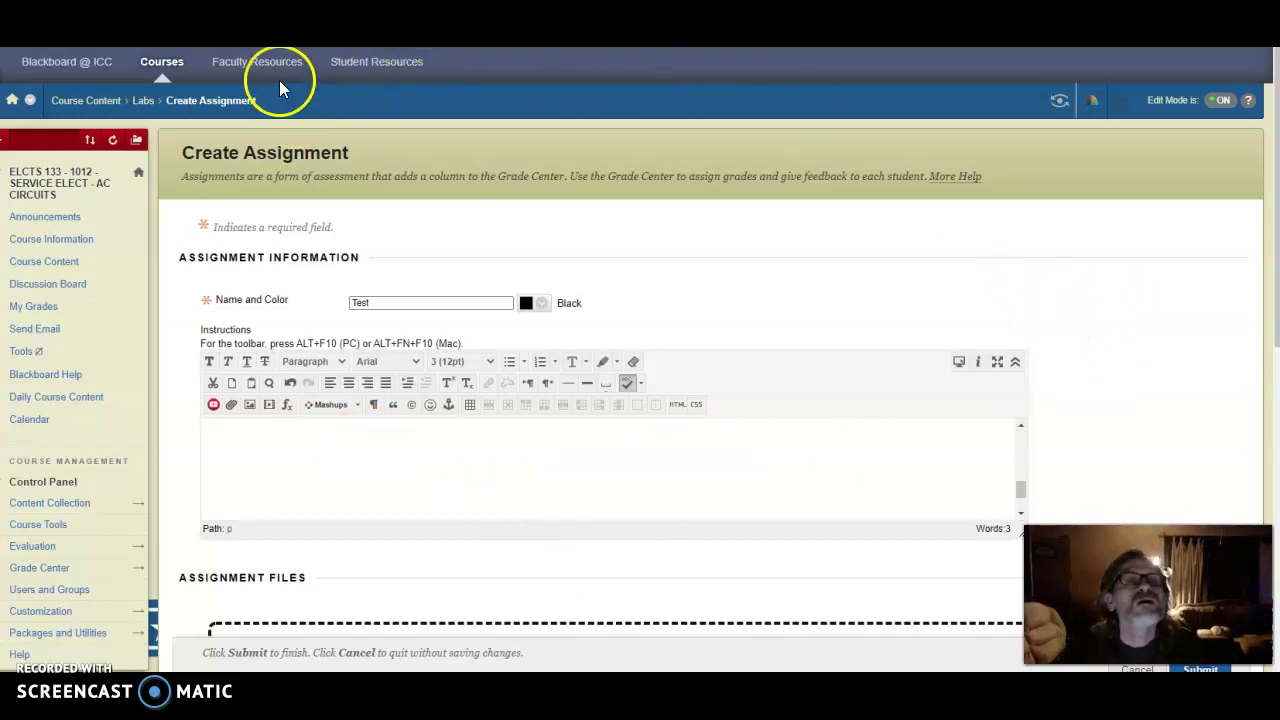
{"action": "scroll", "coordinate": [400, 360], "scroll_direction": "down", "scroll_amount": 2}
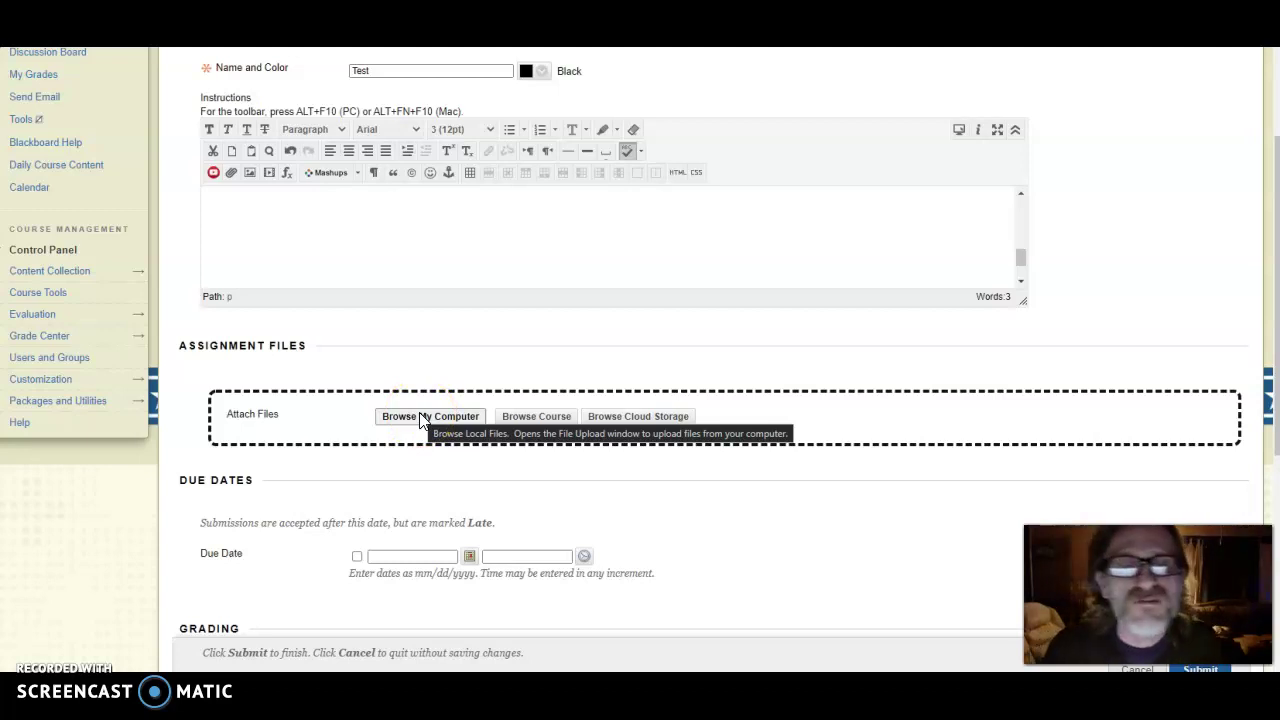
- Attach Electrical terms.docx from the computer as the assignment file
{"action": "left_click", "coordinate": [421, 418]}
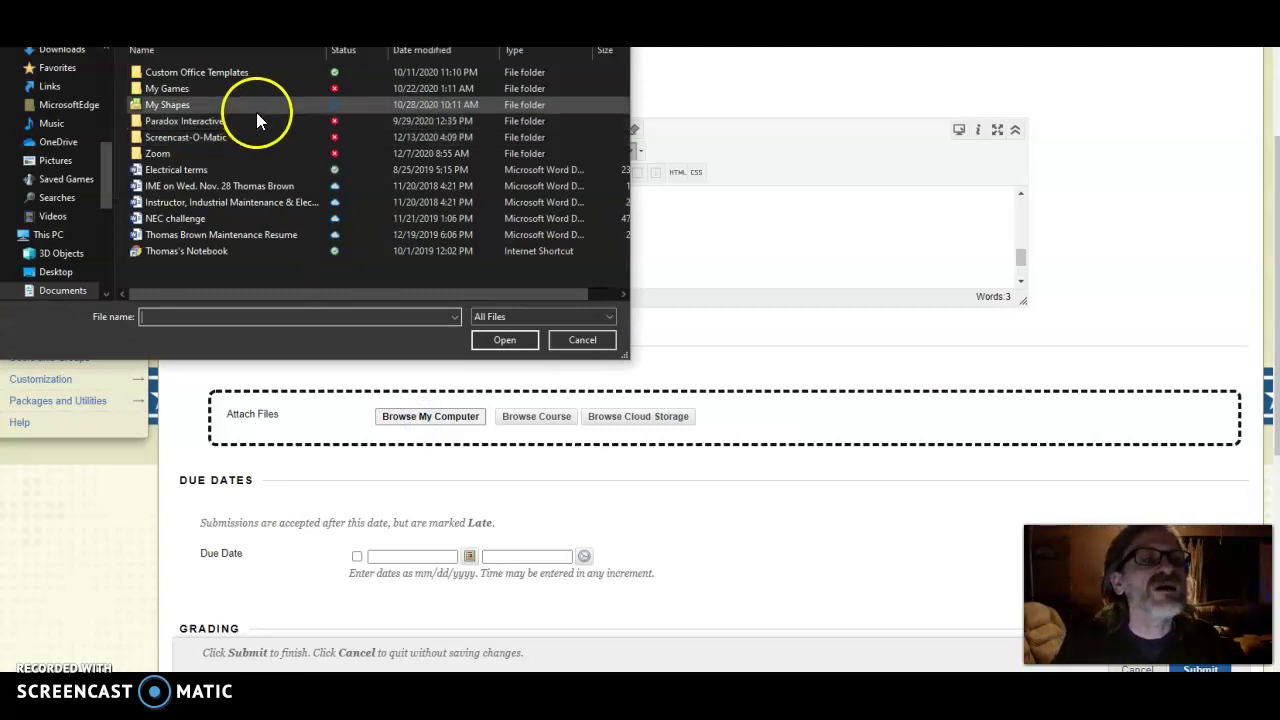
{"action": "left_click", "coordinate": [179, 174]}
{"action": "left_click", "coordinate": [510, 341]}
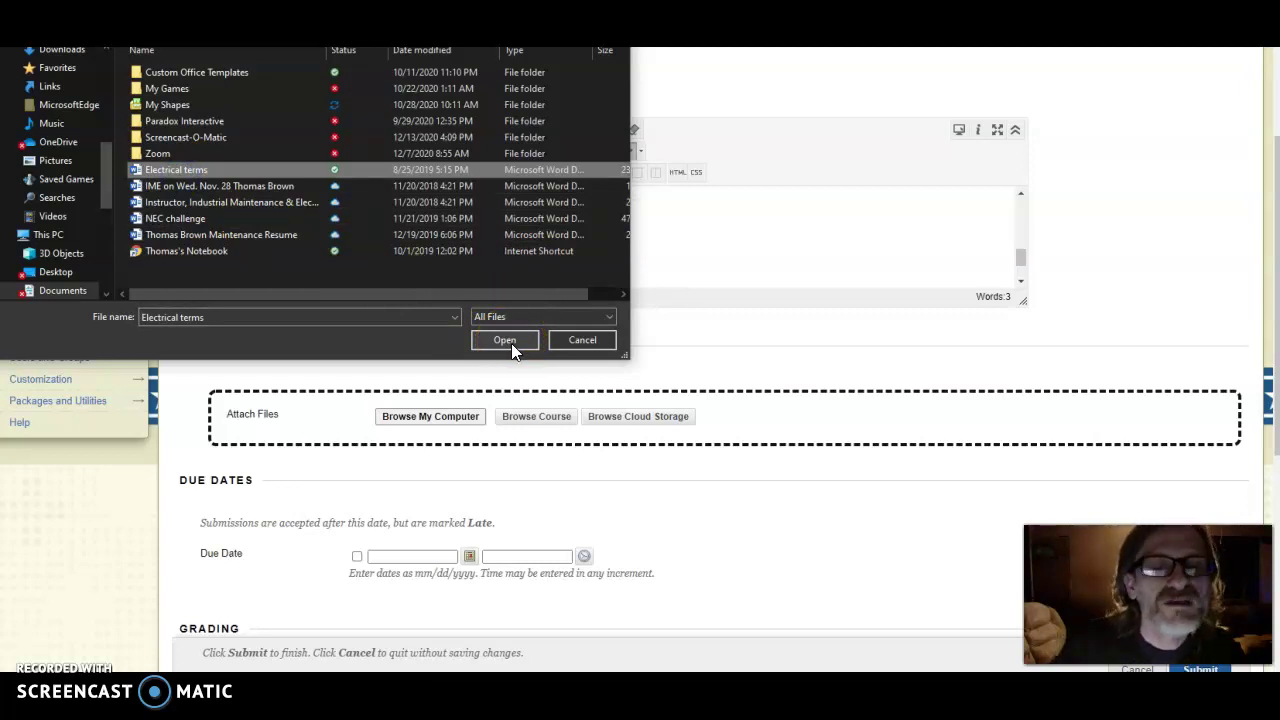
{"action": "left_click", "coordinate": [508, 341]}
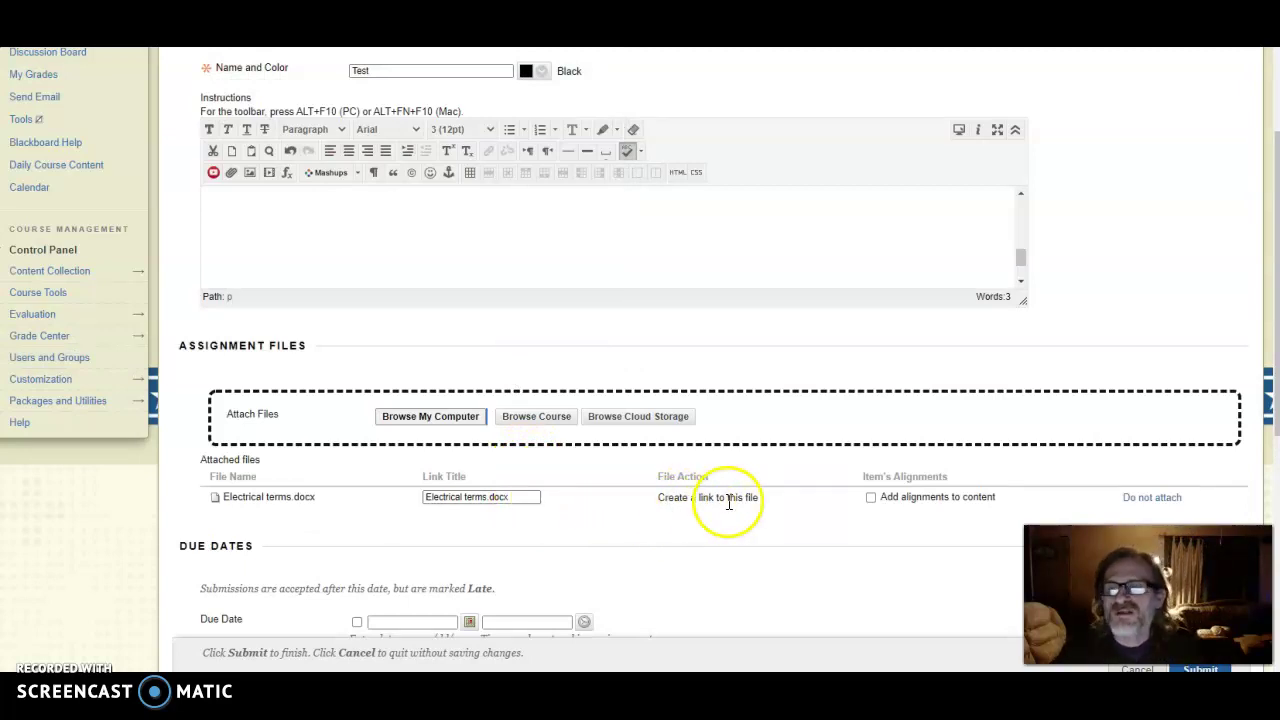
{"action": "scroll", "coordinate": [743, 531], "scroll_direction": "down", "scroll_amount": 1}
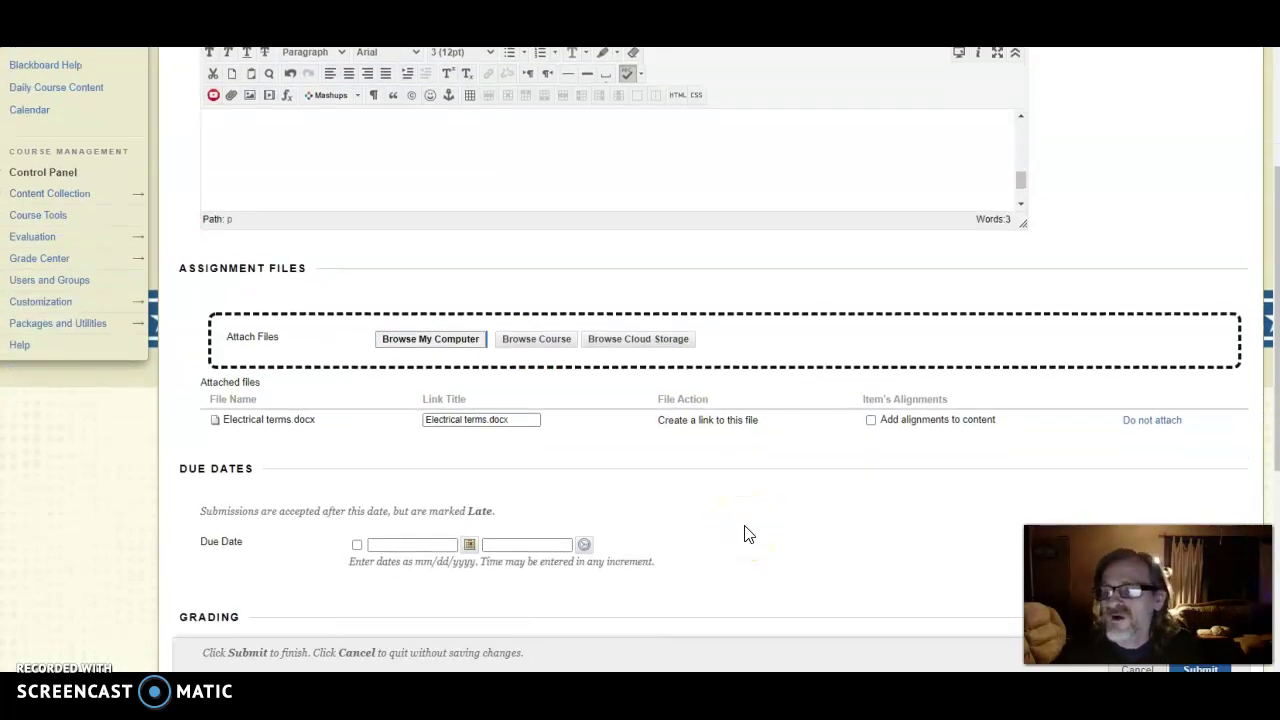
{"action": "scroll", "coordinate": [745, 531], "scroll_direction": "down", "scroll_amount": 2}
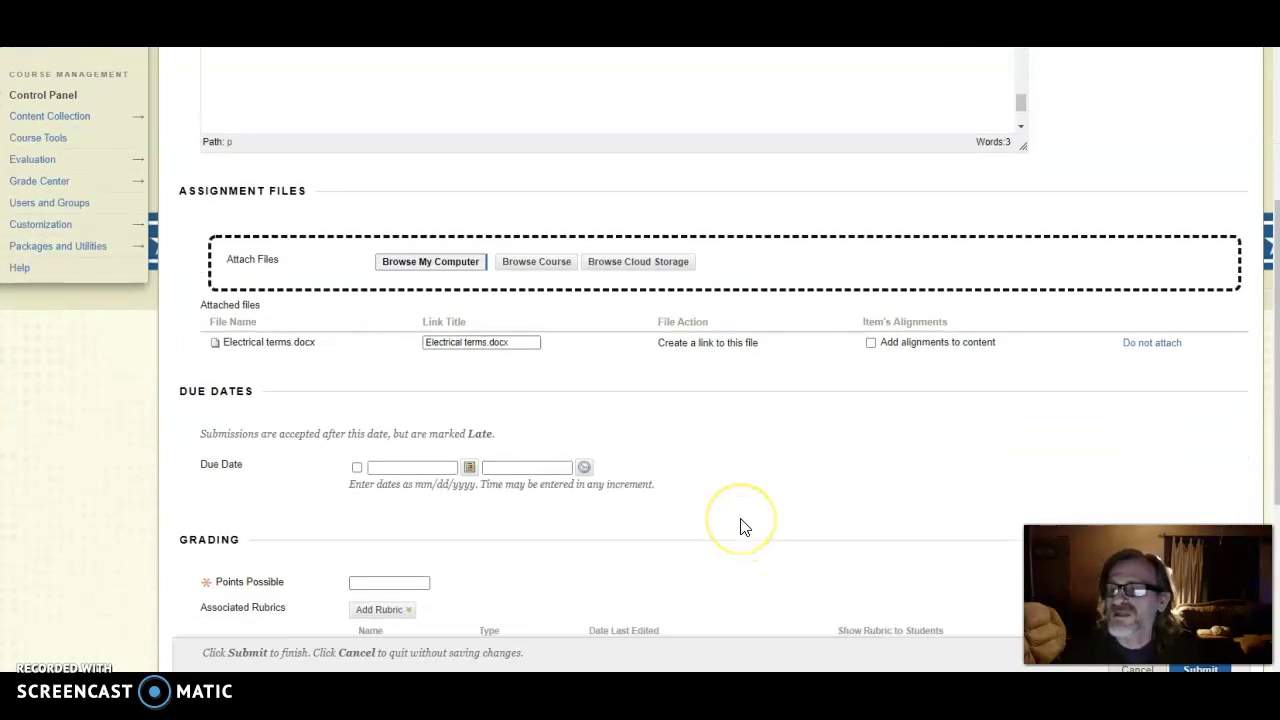
{"action": "scroll", "coordinate": [743, 528], "scroll_direction": "down", "scroll_amount": 2}
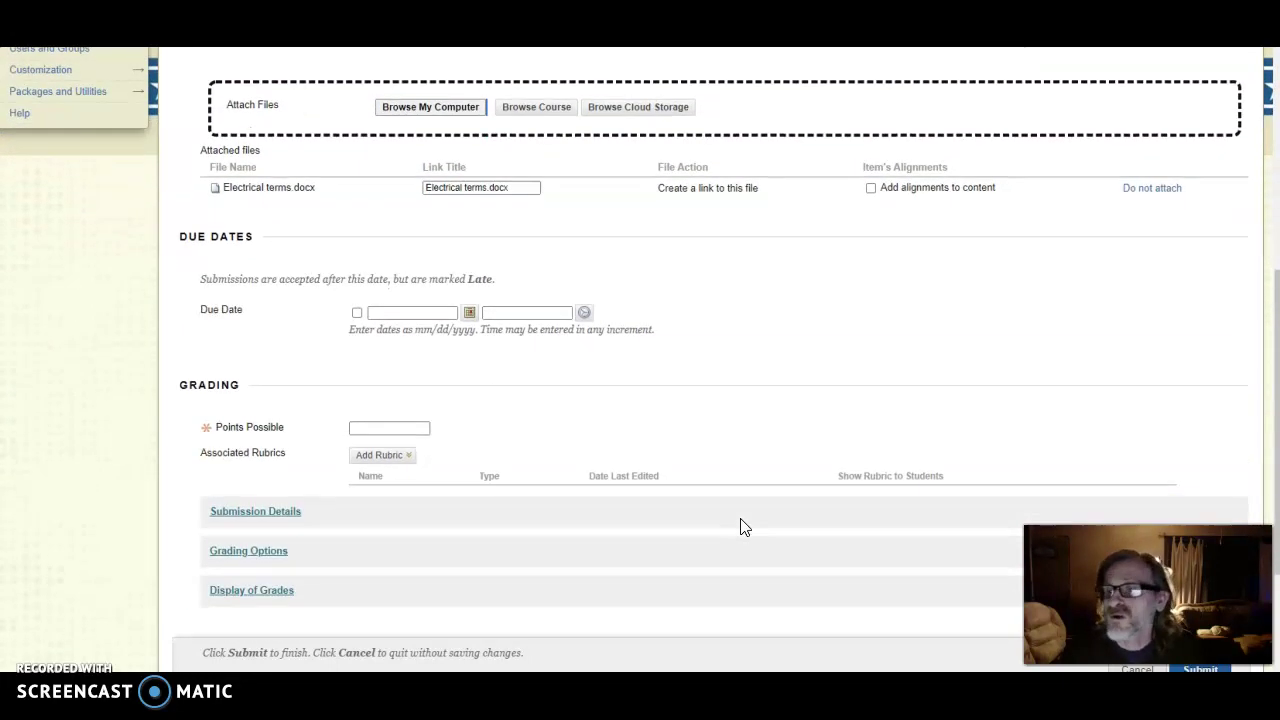
{"action": "scroll", "coordinate": [463, 357], "scroll_direction": "up", "scroll_amount": 1}
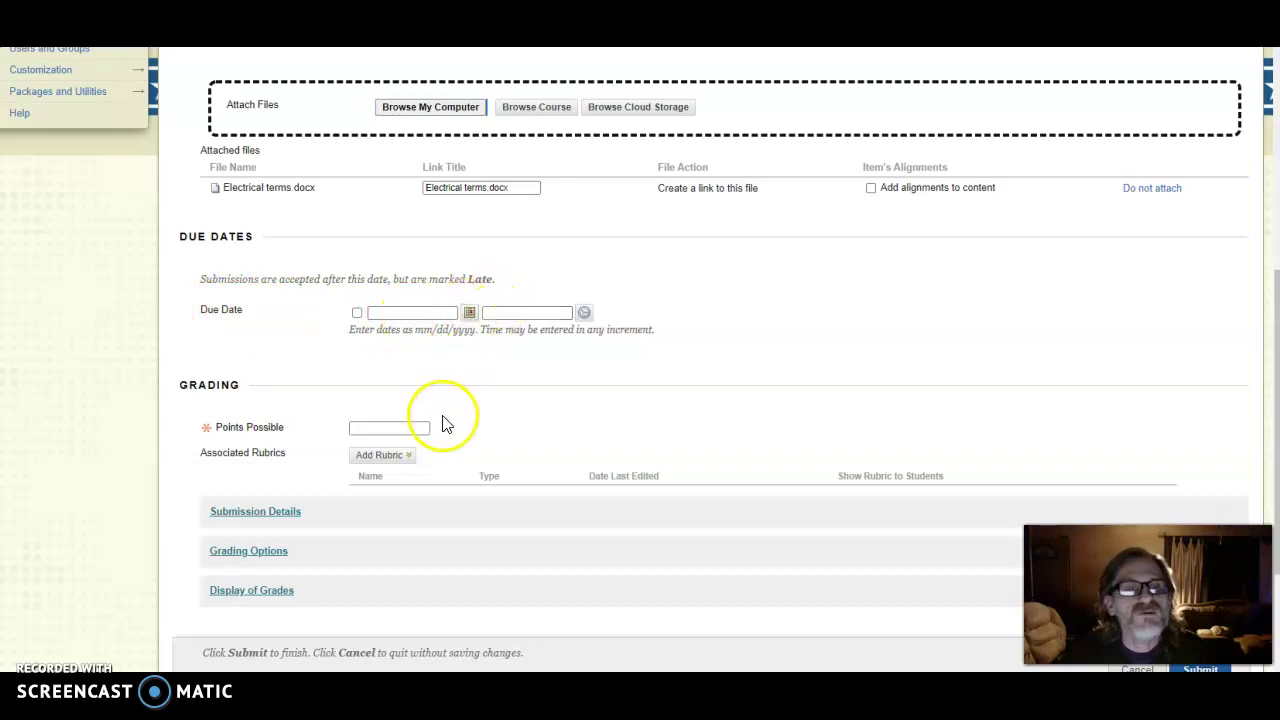
- Set Points Possible to 50 and keep Number of Attempts at Single Attempt
{"action": "scroll", "coordinate": [401, 390], "scroll_direction": "down", "scroll_amount": 1}
{"action": "left_click", "coordinate": [385, 352]}
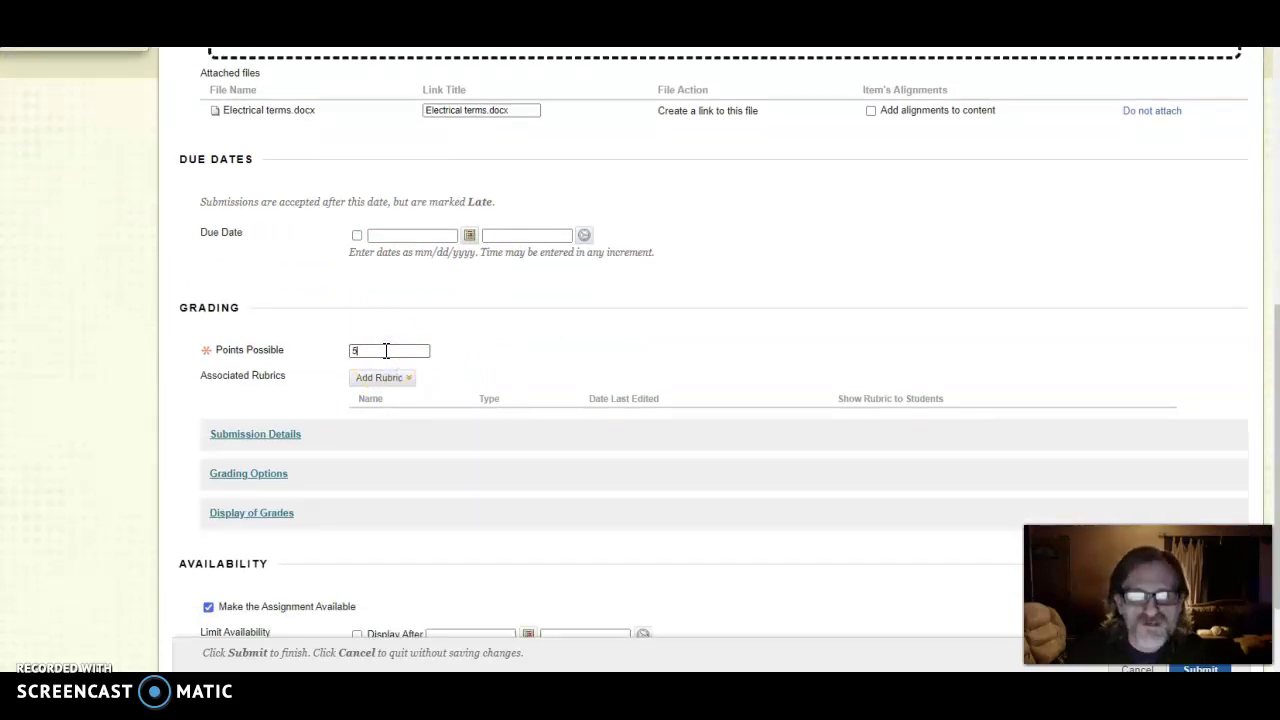
{"action": "type", "text": "50"}
{"action": "left_click", "coordinate": [374, 379]}
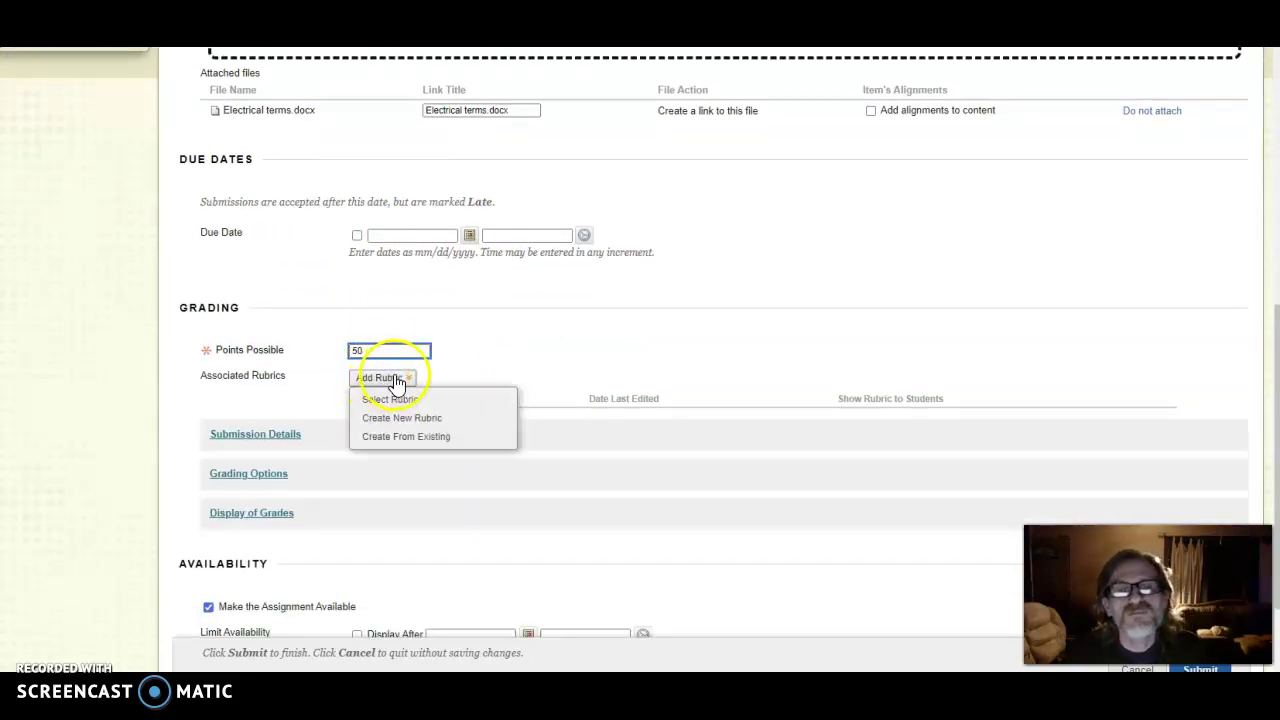
{"action": "left_click", "coordinate": [288, 437]}
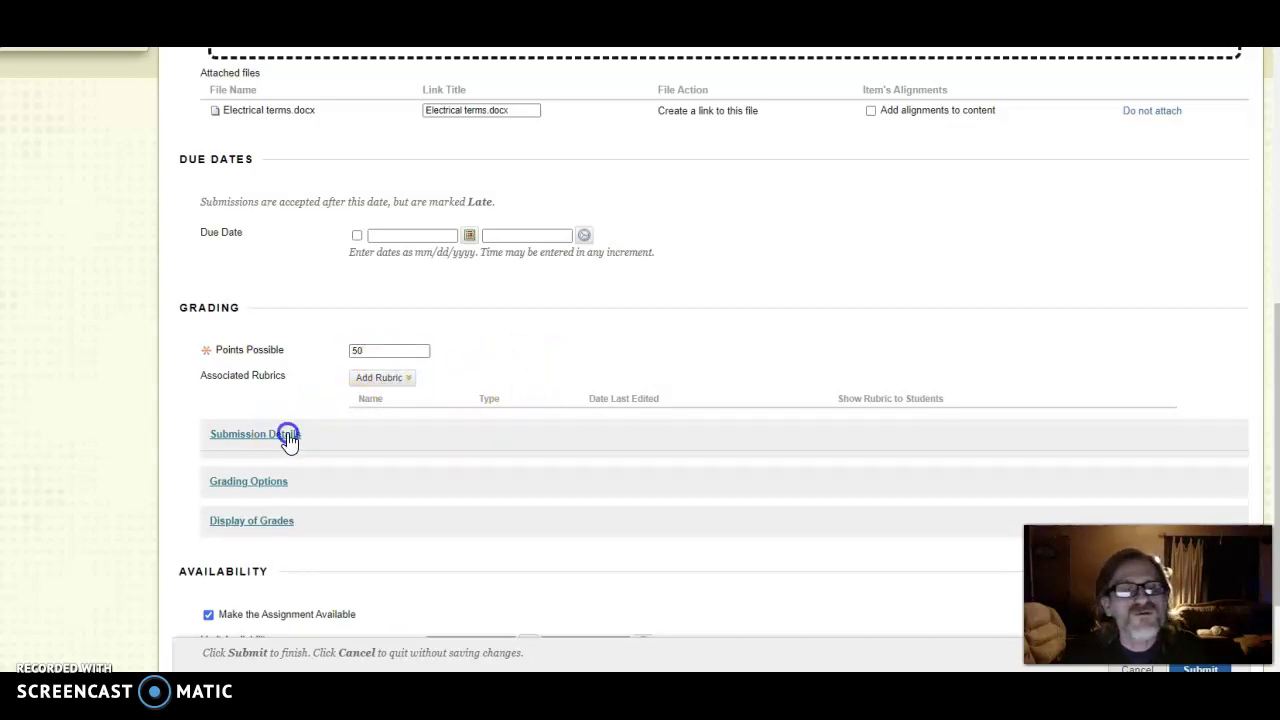
{"action": "scroll", "coordinate": [340, 452], "scroll_direction": "down", "scroll_amount": 3}
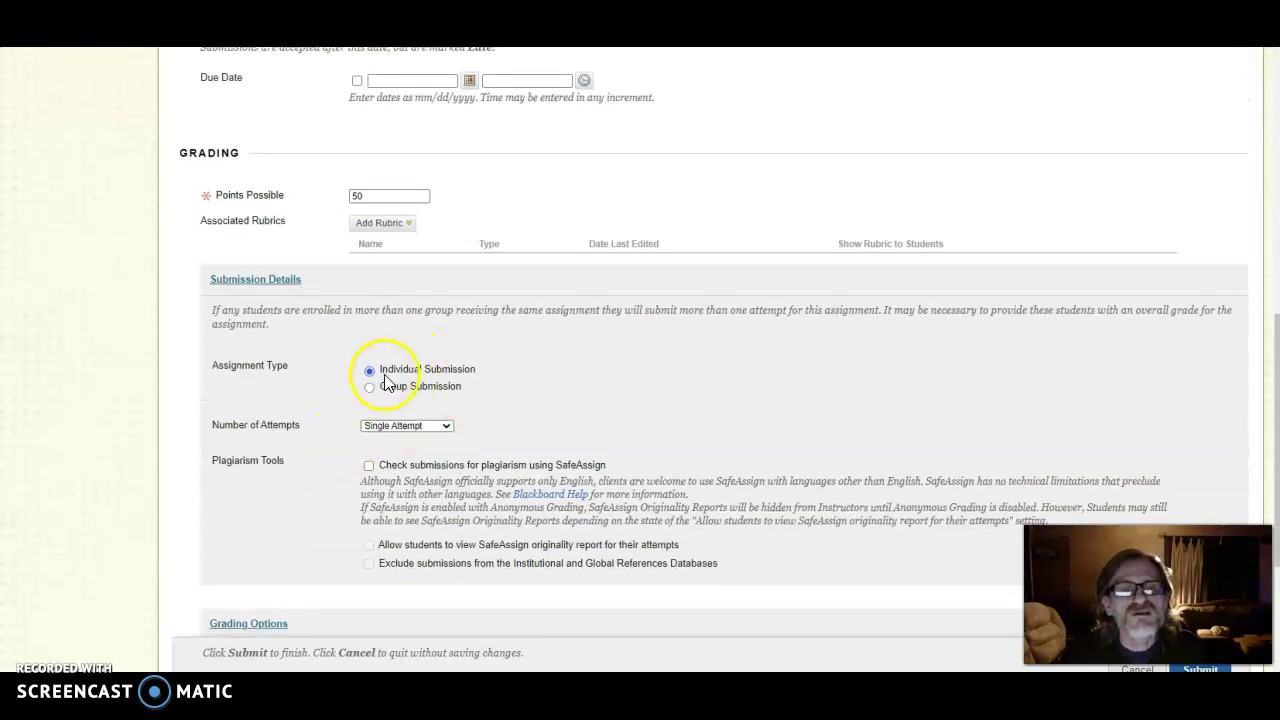
{"action": "left_click", "coordinate": [428, 430]}
{"action": "left_click", "coordinate": [428, 424]}
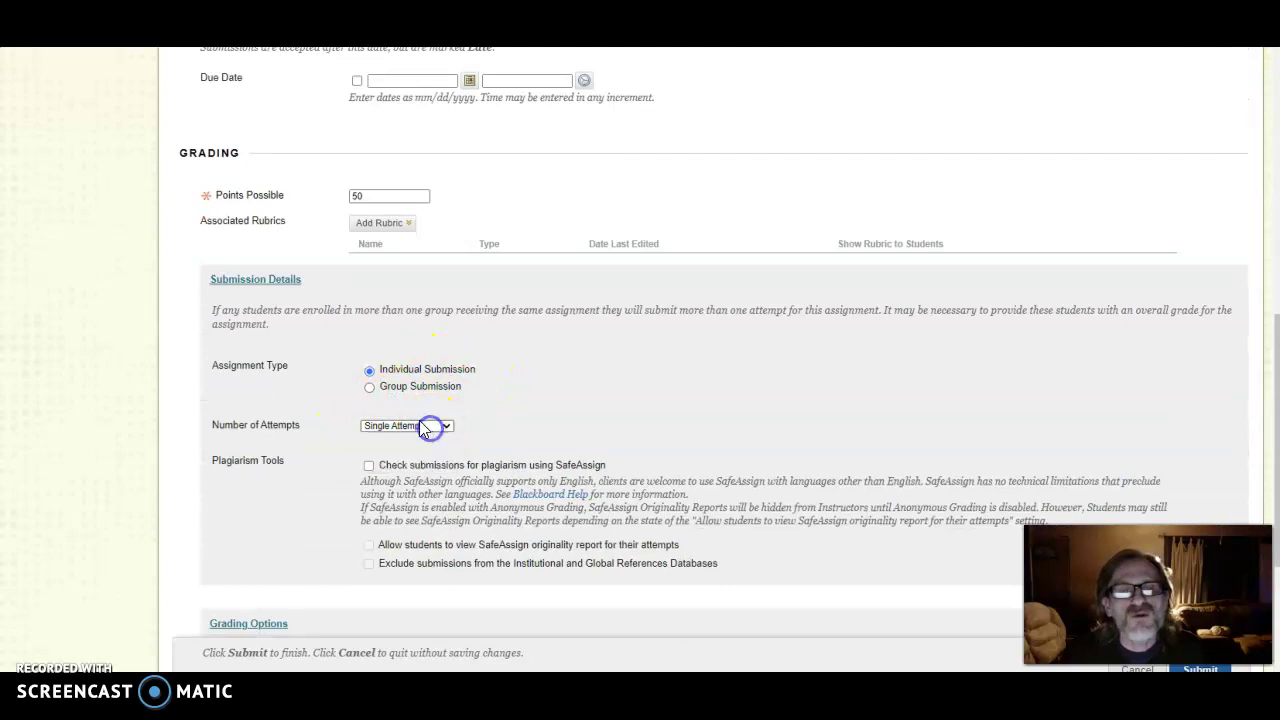
{"action": "left_click", "coordinate": [281, 288]}
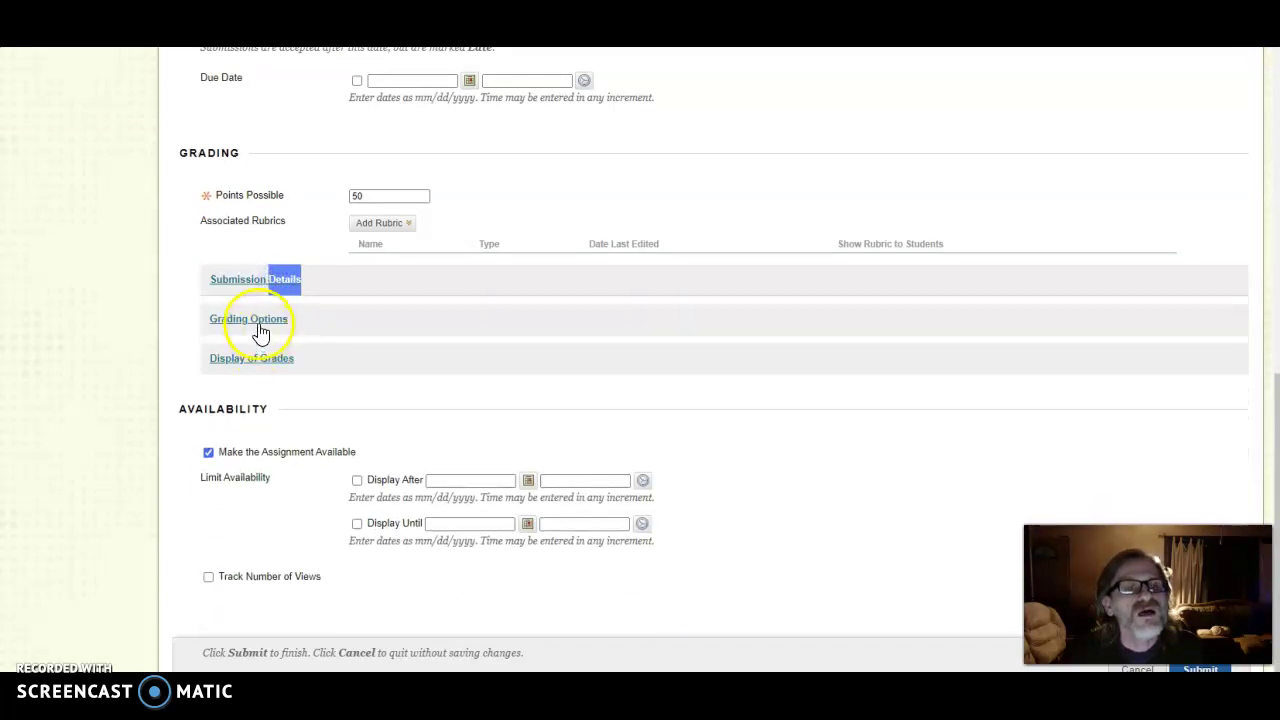
- Set the secondary grade display to Letter under Display of Grades
{"action": "left_click", "coordinate": [258, 326]}
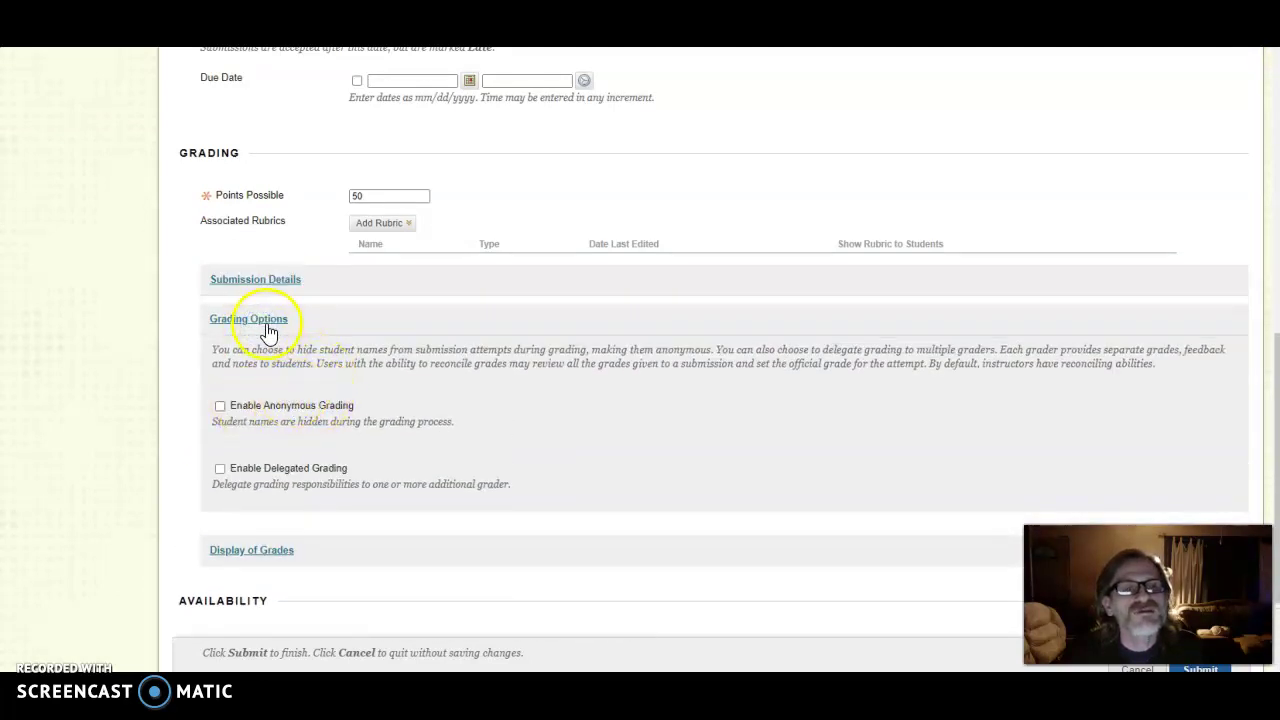
{"action": "left_click", "coordinate": [262, 322]}
{"action": "left_click", "coordinate": [270, 359]}
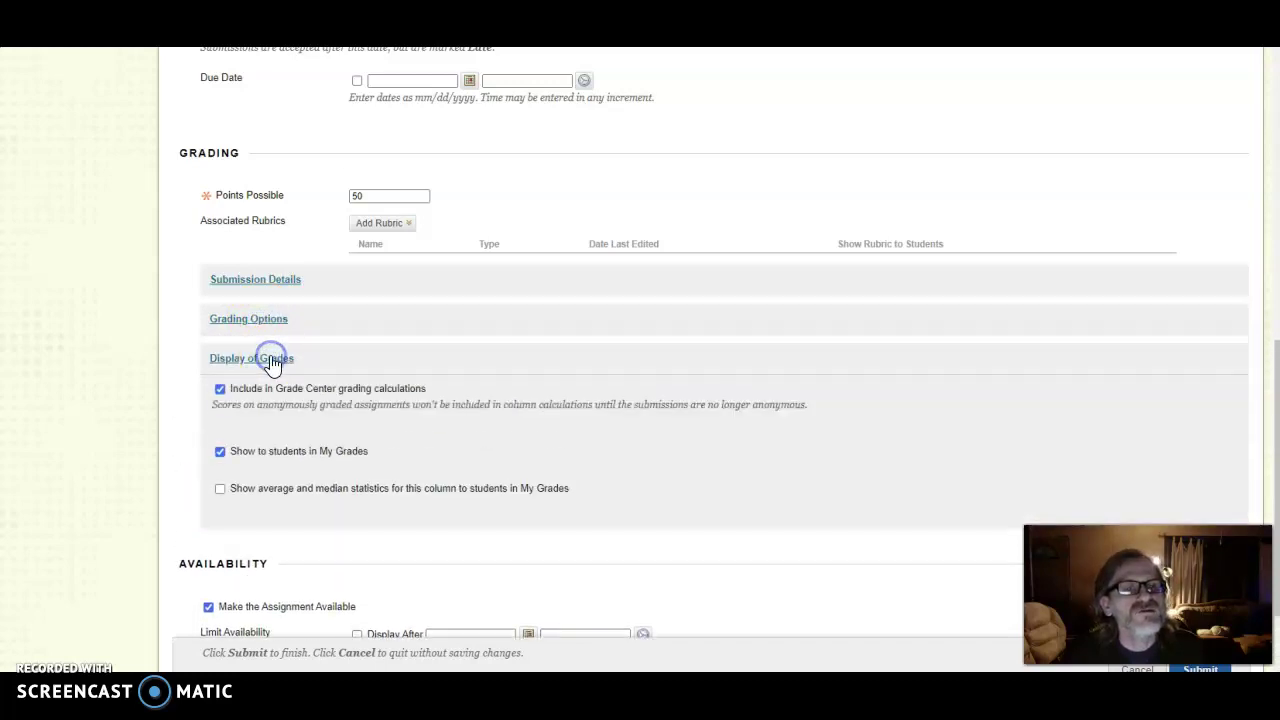
{"action": "left_click", "coordinate": [810, 445]}
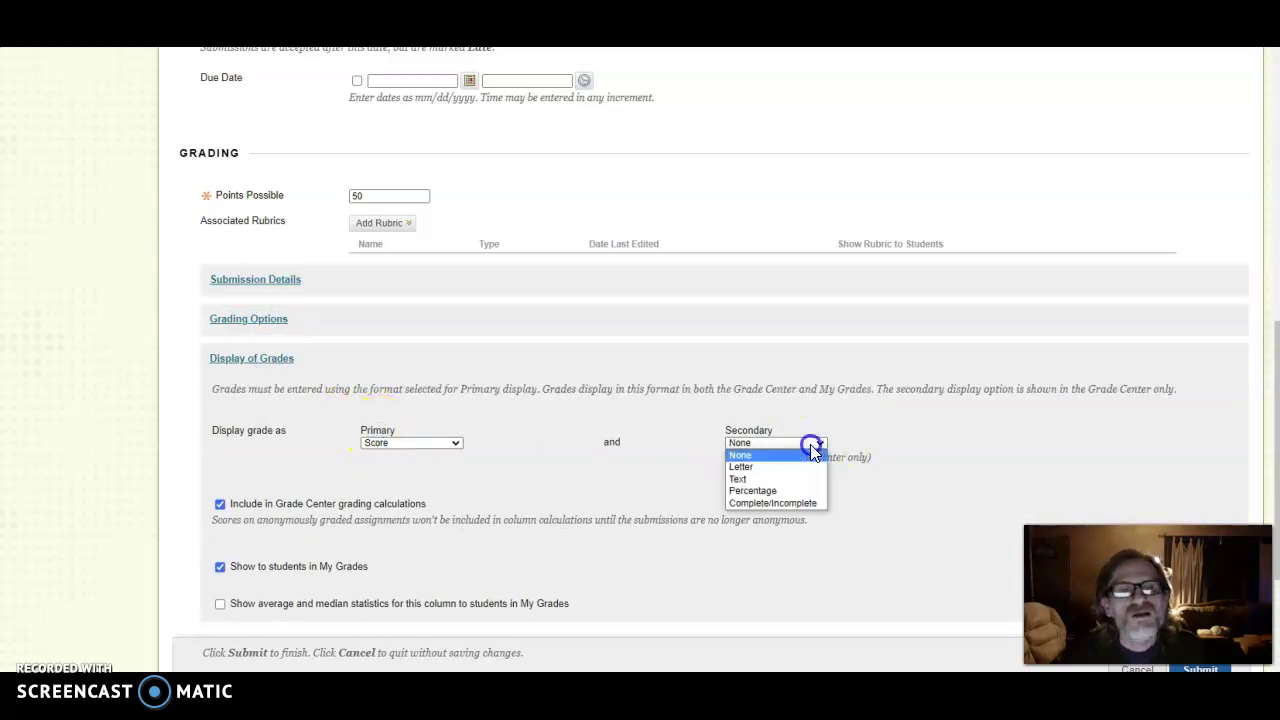
{"action": "left_click", "coordinate": [777, 467]}
{"action": "scroll", "coordinate": [740, 514], "scroll_direction": "down", "scroll_amount": 2}
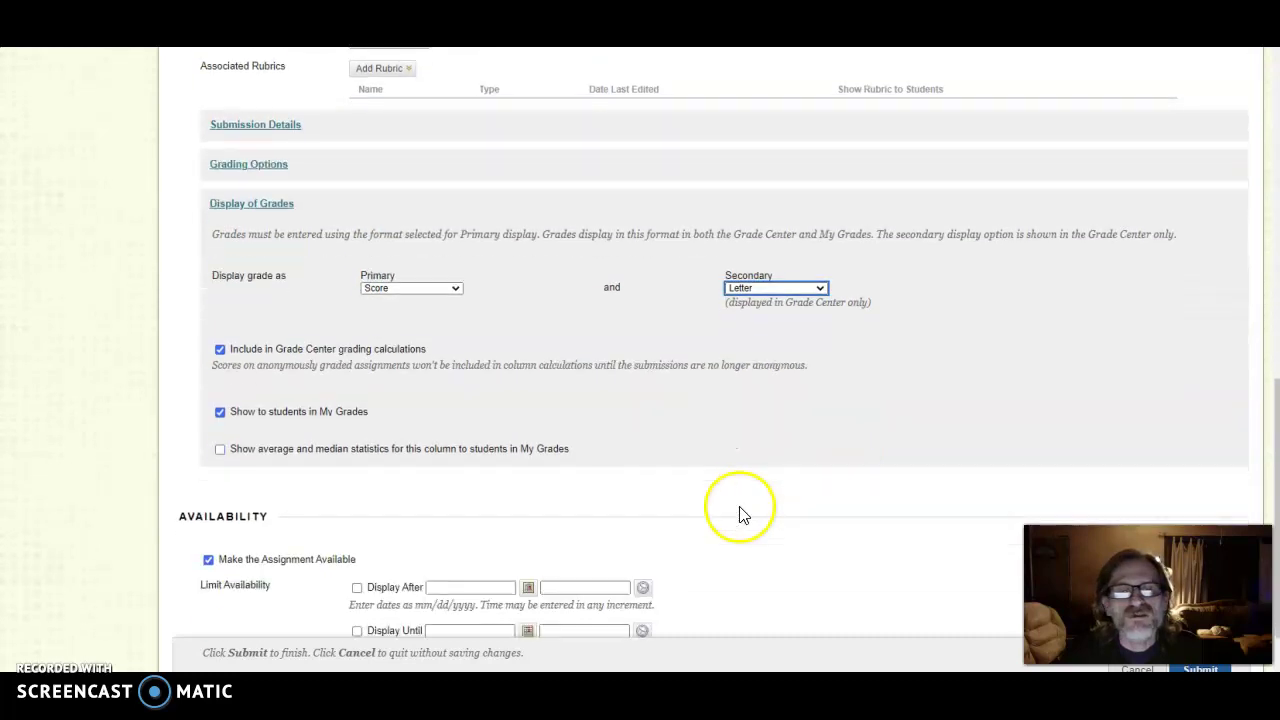
{"action": "left_click", "coordinate": [248, 205]}
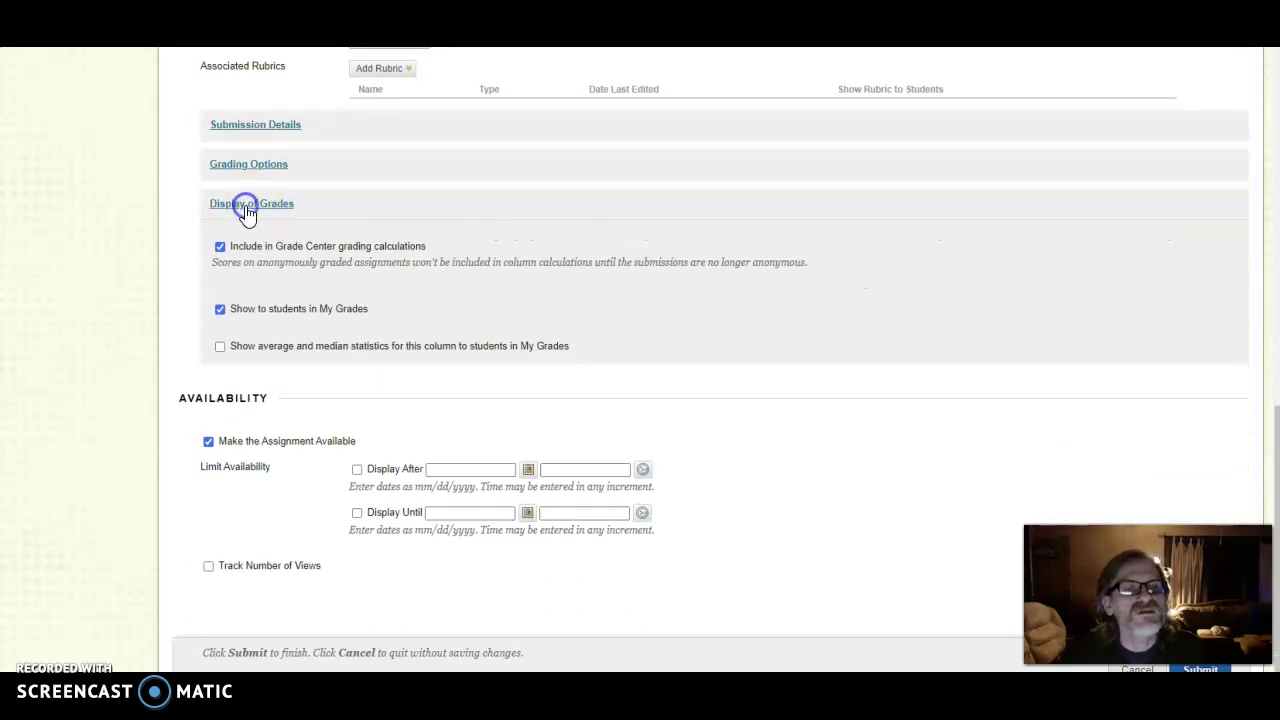
{"action": "scroll", "coordinate": [420, 440], "scroll_direction": "up", "scroll_amount": 2}
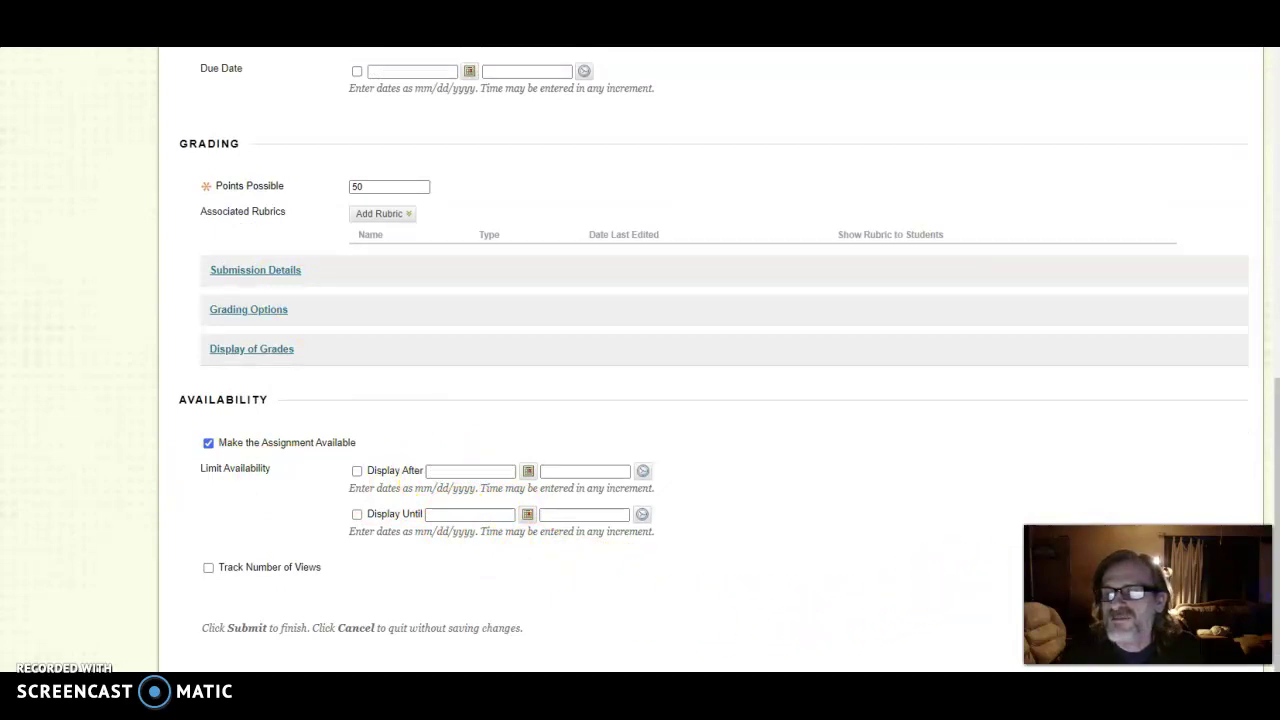
{"action": "scroll", "coordinate": [855, 574], "scroll_direction": "up", "scroll_amount": 1}
{"action": "scroll", "coordinate": [855, 574], "scroll_direction": "up", "scroll_amount": 2}
{"action": "scroll", "coordinate": [855, 574], "scroll_direction": "down", "scroll_amount": 2}
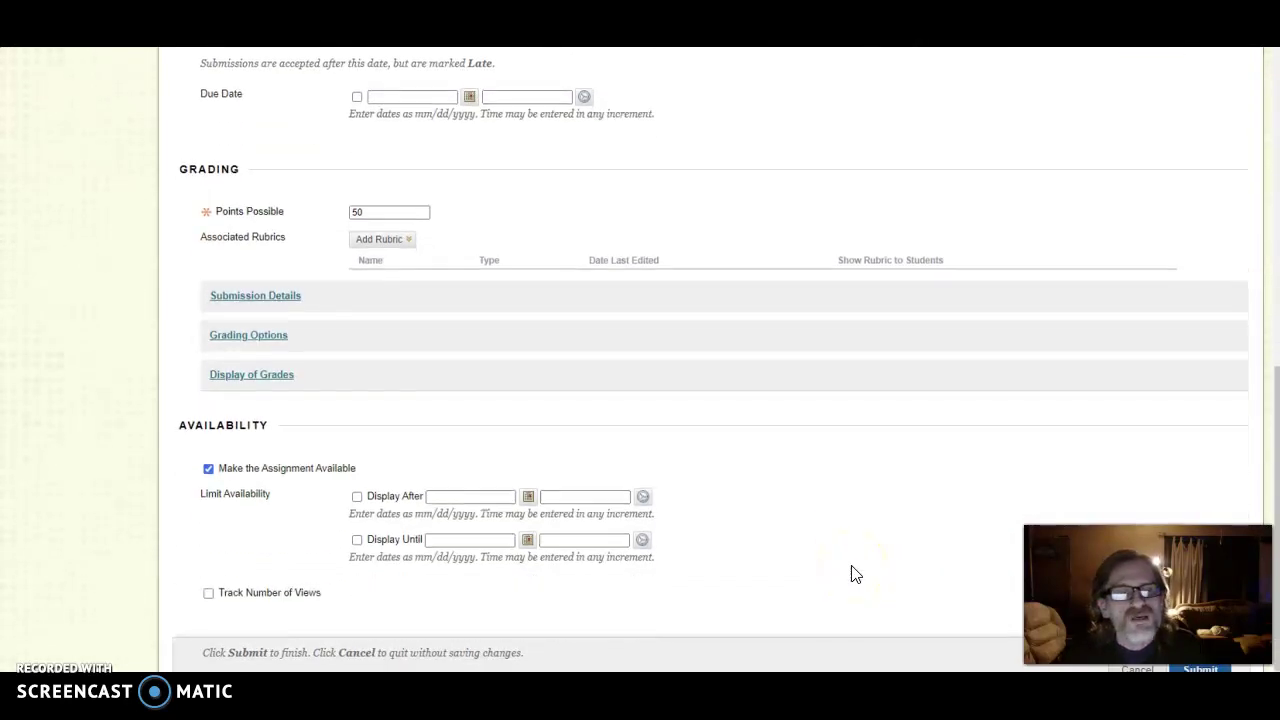
{"action": "scroll", "coordinate": [838, 578], "scroll_direction": "up", "scroll_amount": 1}
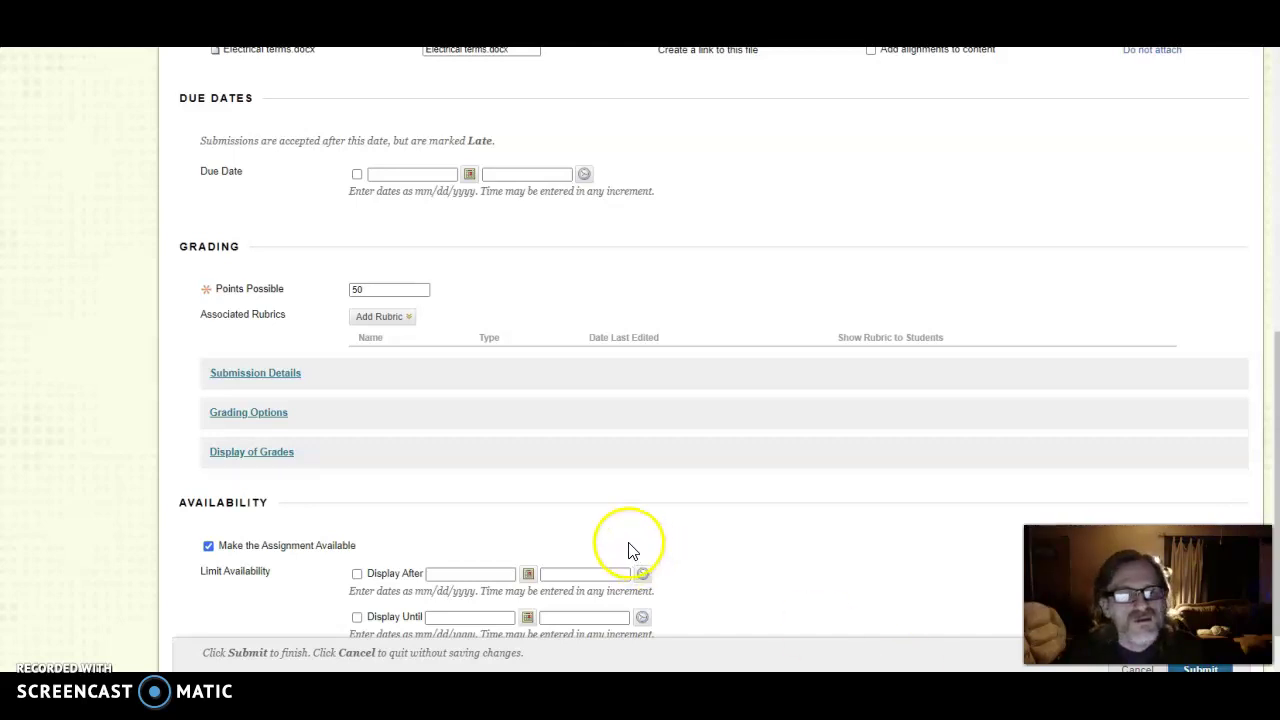
{"action": "scroll", "coordinate": [630, 550], "scroll_direction": "down", "scroll_amount": 1}
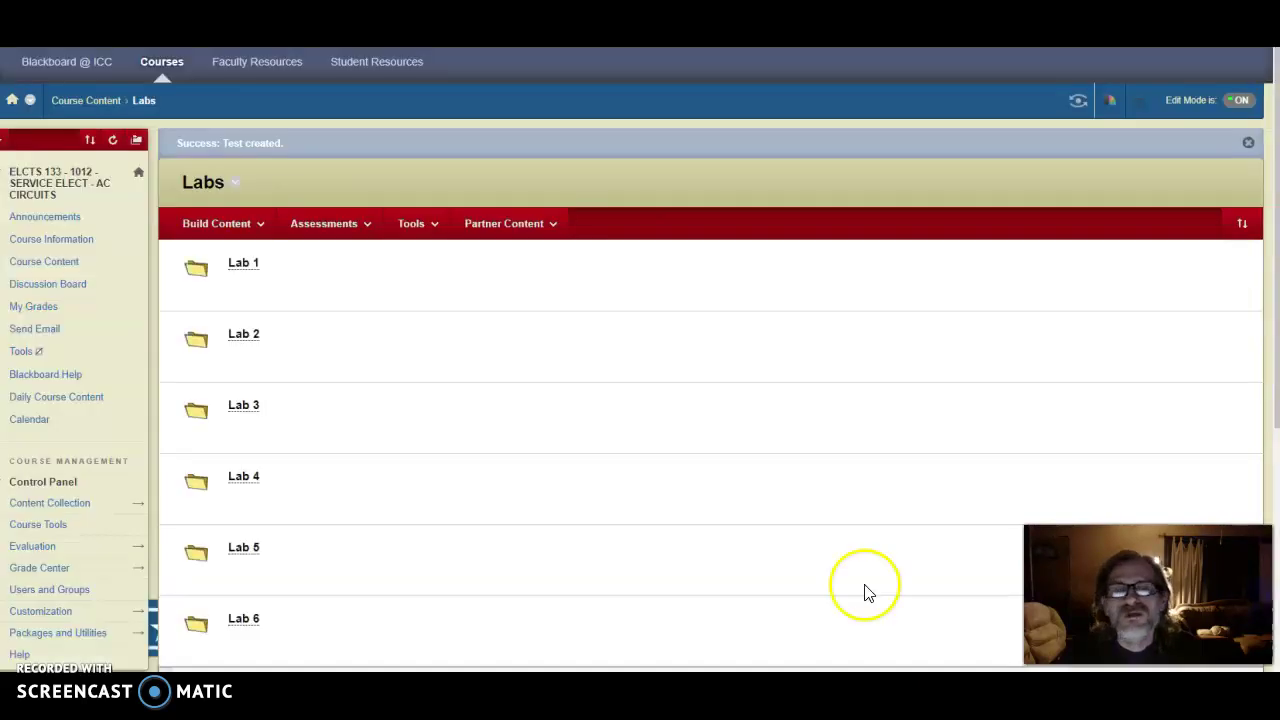
- Find the new Test item in the Labs list and open its Electrical terms.docx attachment
{"action": "scroll", "coordinate": [457, 506], "scroll_direction": "down", "scroll_amount": 4}
{"action": "scroll", "coordinate": [454, 515], "scroll_direction": "down", "scroll_amount": 1}
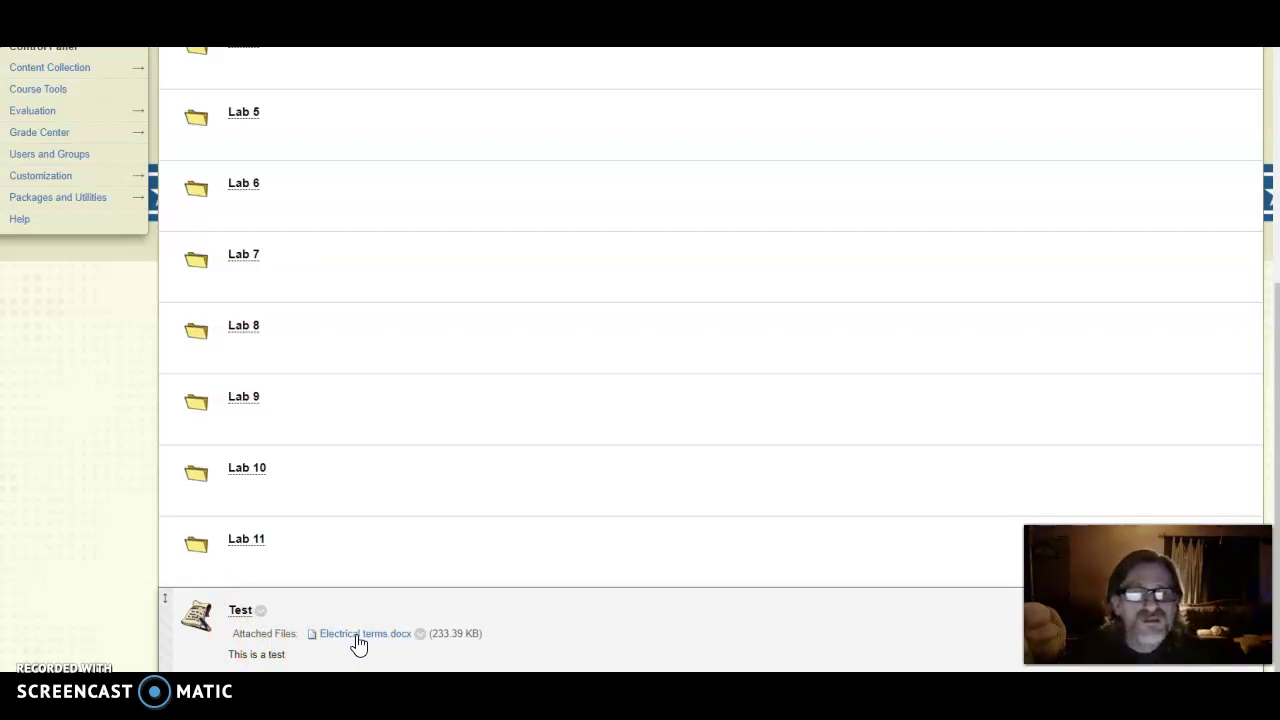
{"action": "left_click", "coordinate": [357, 643]}
{"action": "left_click", "coordinate": [311, 648]}
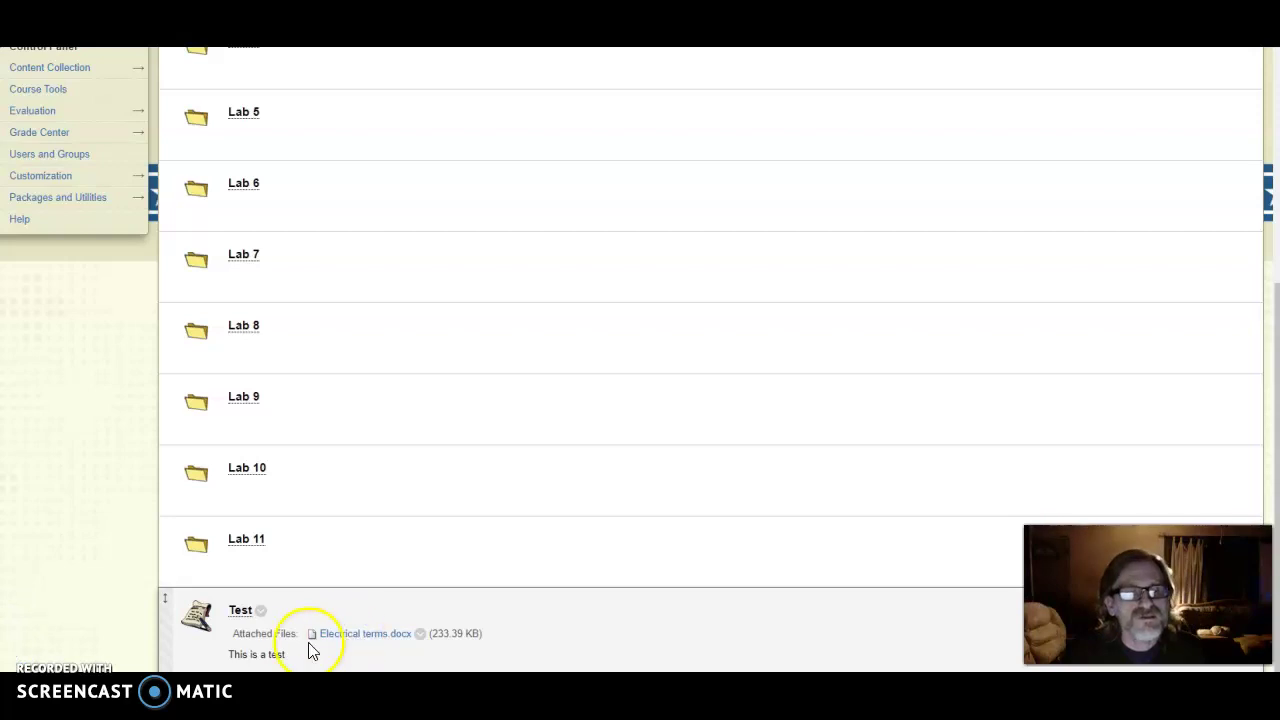
{"action": "left_click", "coordinate": [307, 641]}
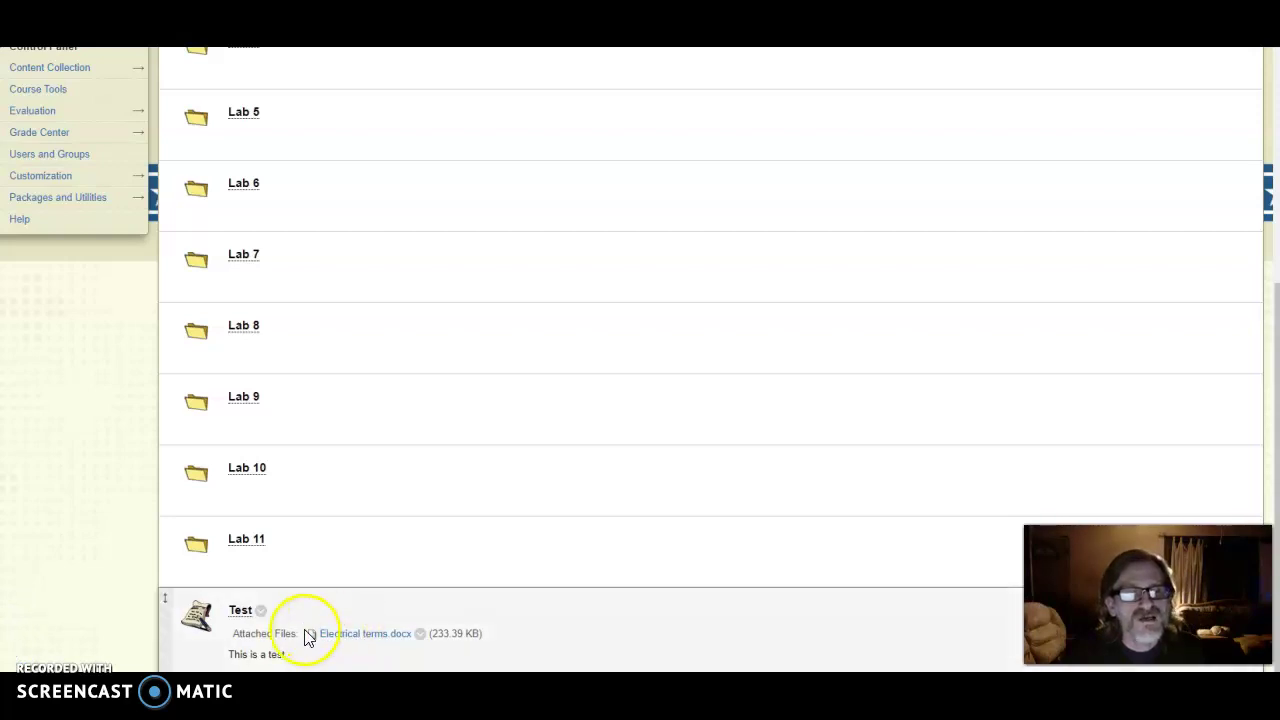
- Open the Test assignment's student preview and review its 50 points, instructions and attachment
{"action": "left_click", "coordinate": [240, 612]}
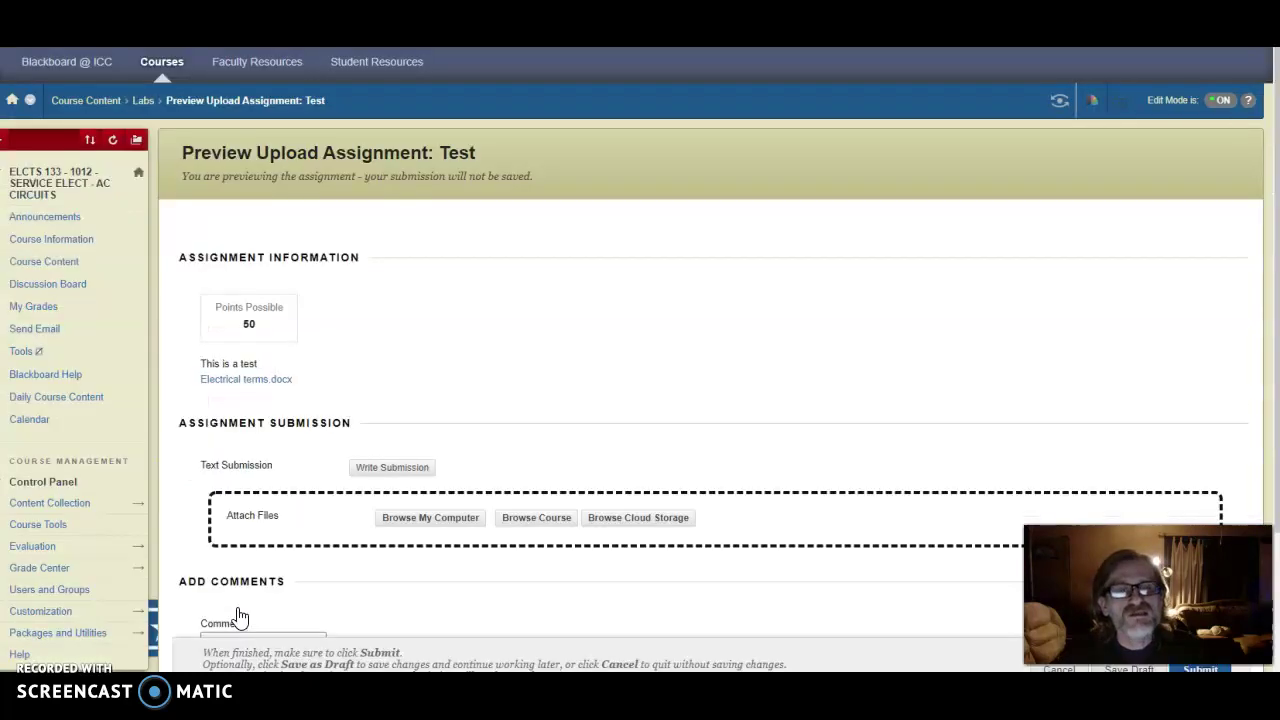
{"action": "scroll", "coordinate": [462, 575], "scroll_direction": "down", "scroll_amount": 1}
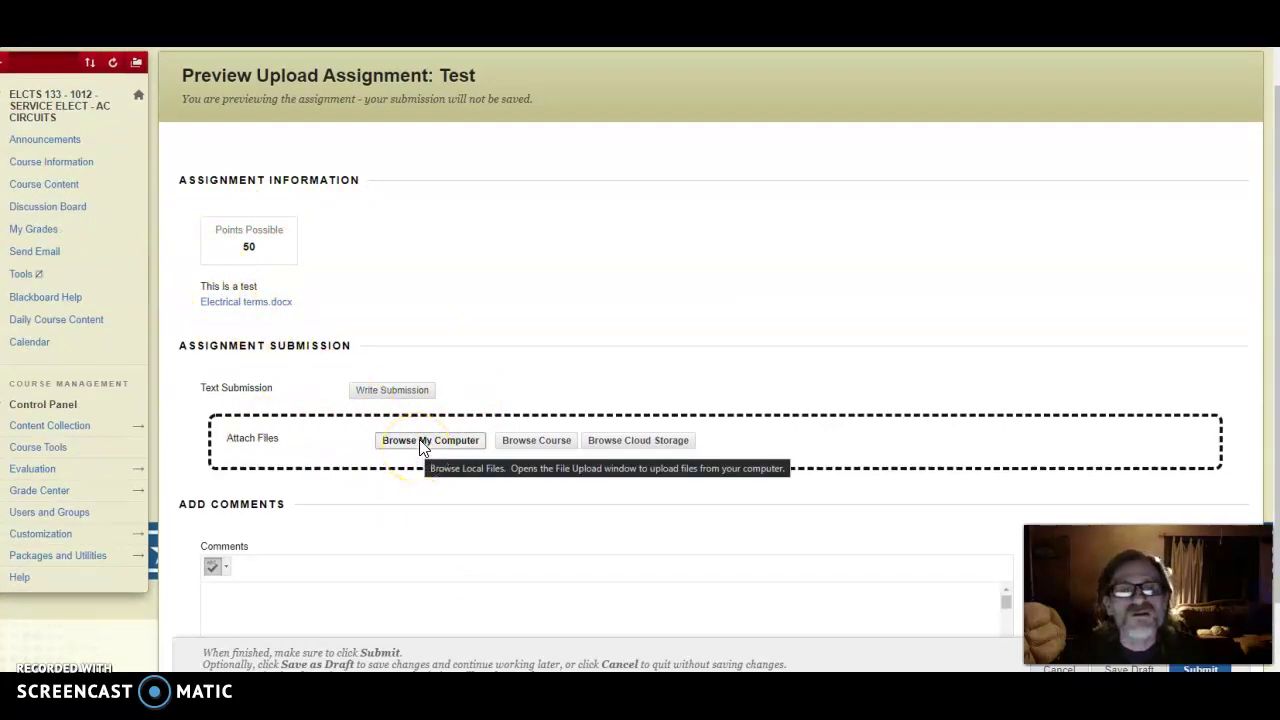
{"action": "scroll", "coordinate": [394, 491], "scroll_direction": "down", "scroll_amount": 1}
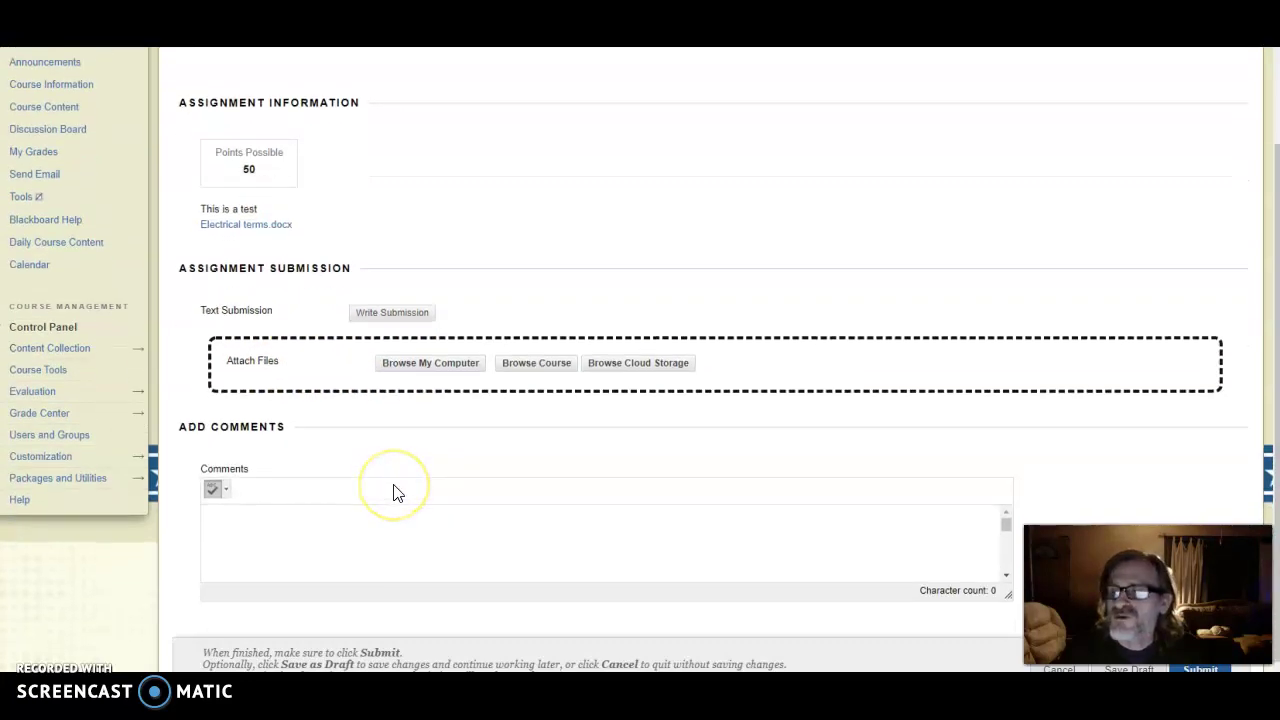
{"action": "left_click", "coordinate": [396, 492]}
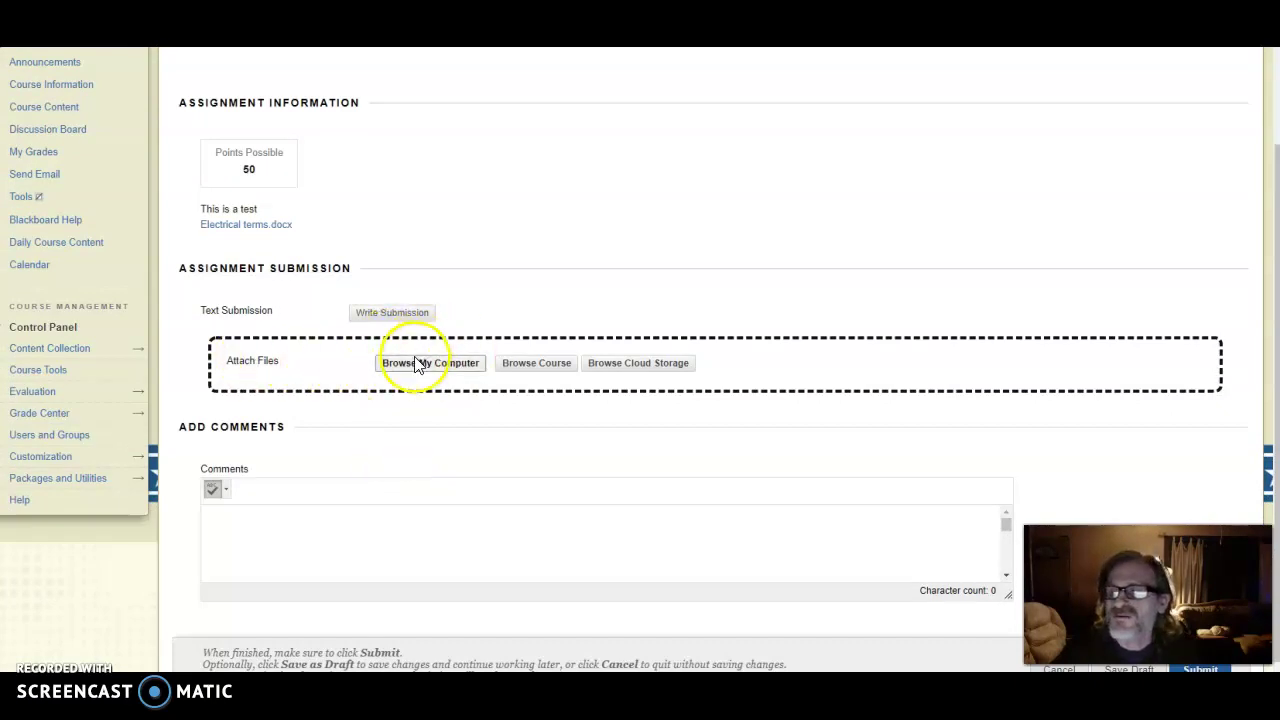
{"action": "scroll", "coordinate": [486, 449], "scroll_direction": "down", "scroll_amount": 1}
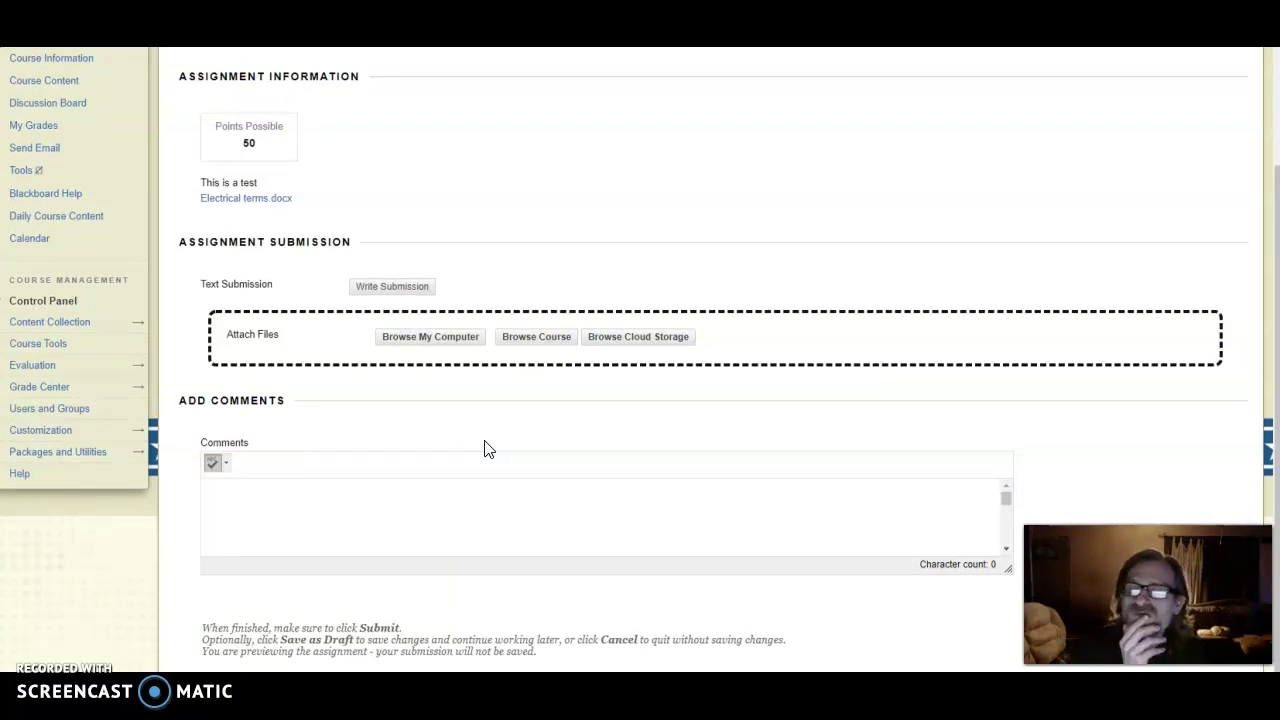
{"action": "scroll", "coordinate": [486, 449], "scroll_direction": "up", "scroll_amount": 3}
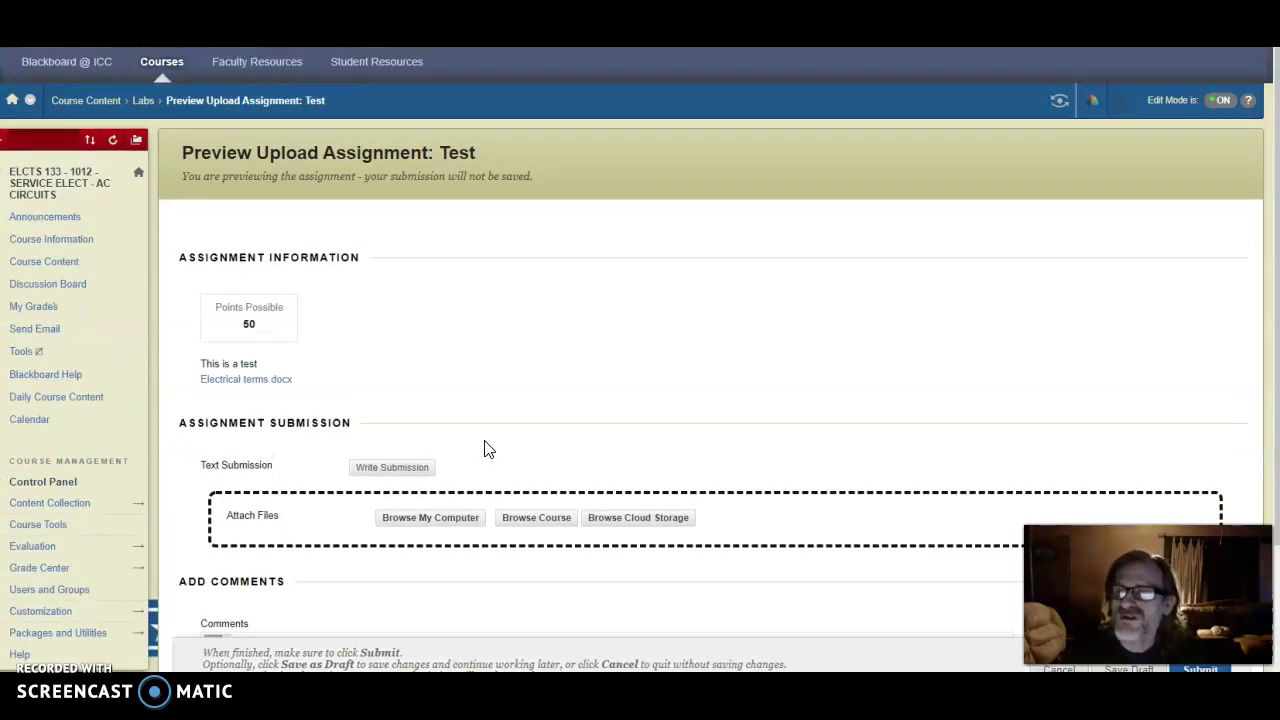
{"action": "scroll", "coordinate": [486, 449], "scroll_direction": "down", "scroll_amount": 3}
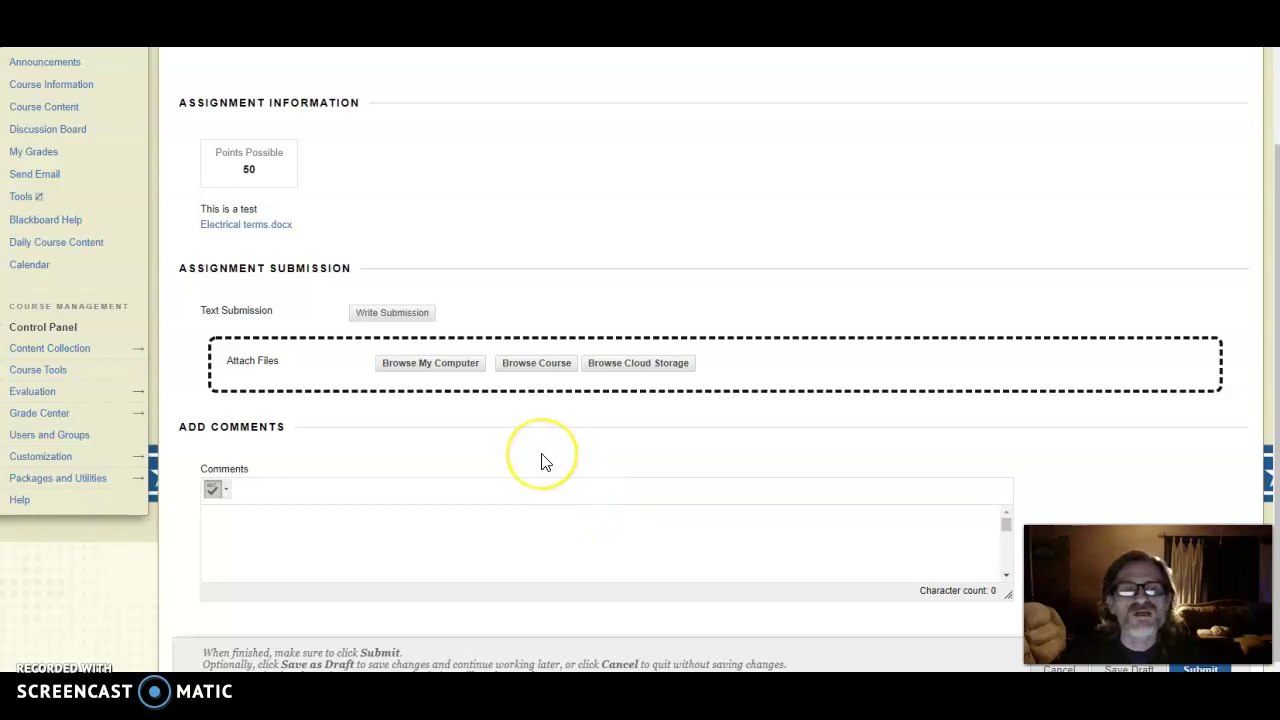
{"action": "scroll", "coordinate": [542, 459], "scroll_direction": "down", "scroll_amount": 1}
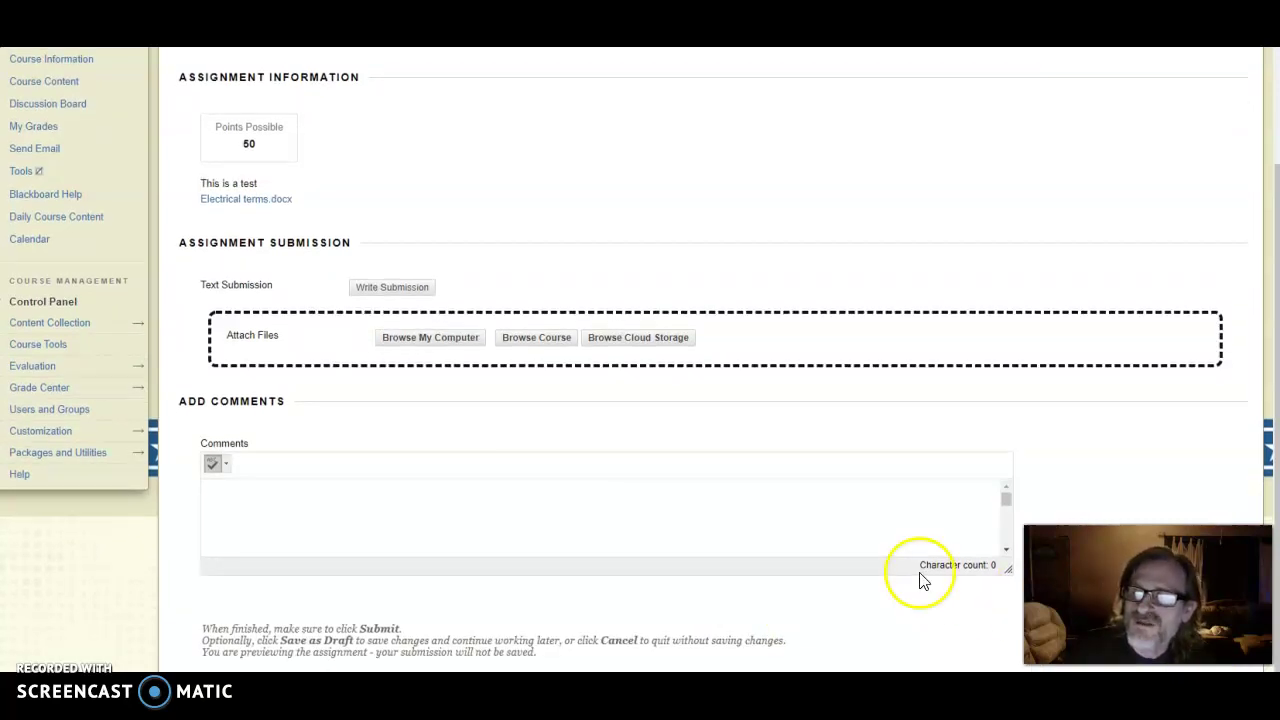
{"action": "scroll", "coordinate": [925, 585], "scroll_direction": "up", "scroll_amount": 2}
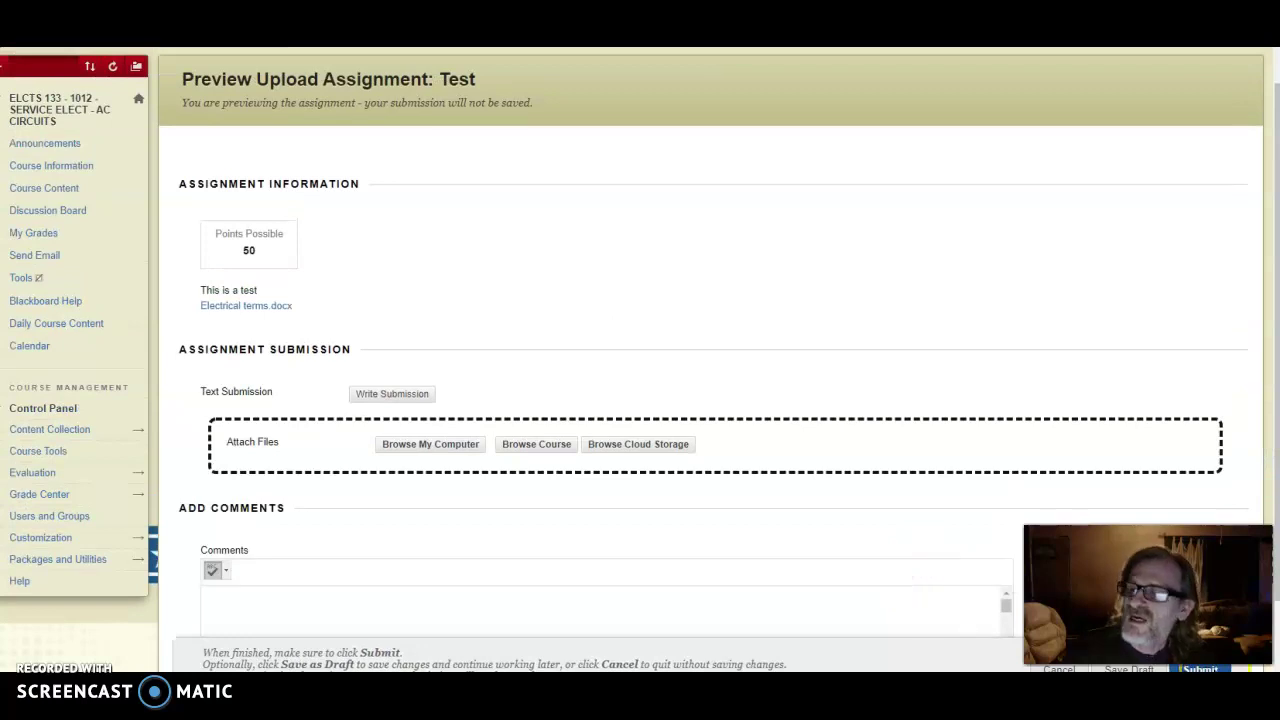